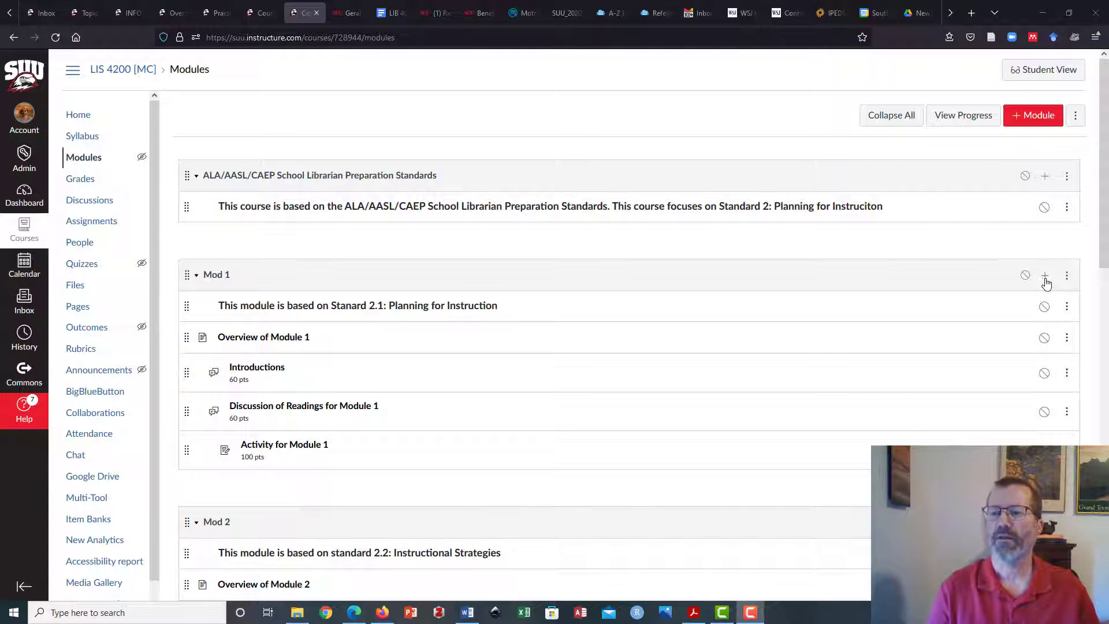
Step: Start adding an external tool item to Mod 1 using Library Resources, and enlarge the resource-linking window
click(1045, 278)
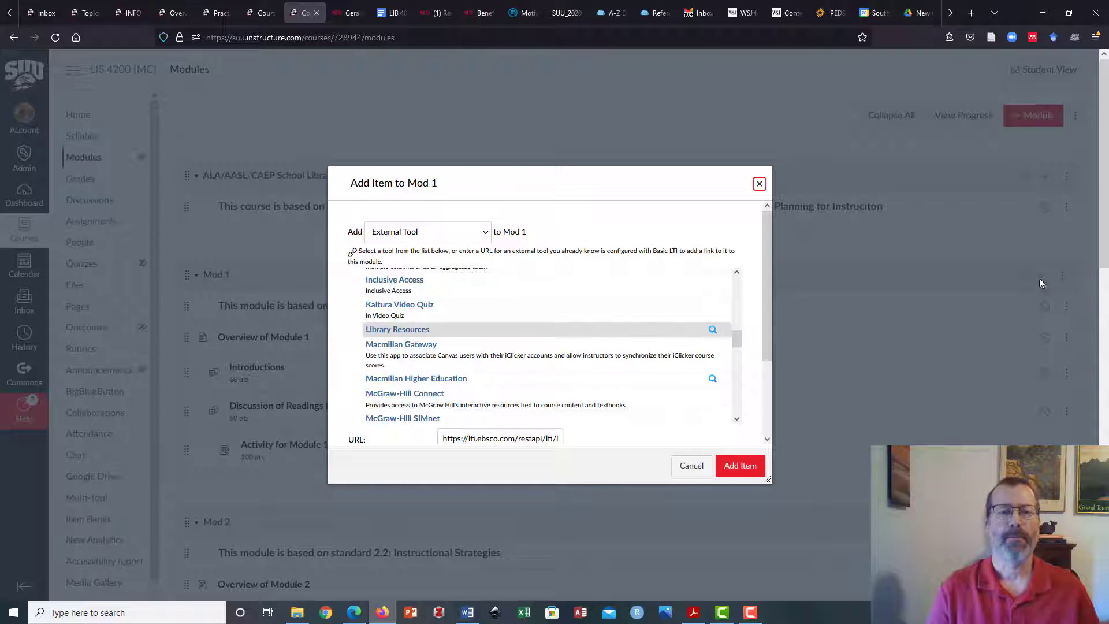
click(485, 231)
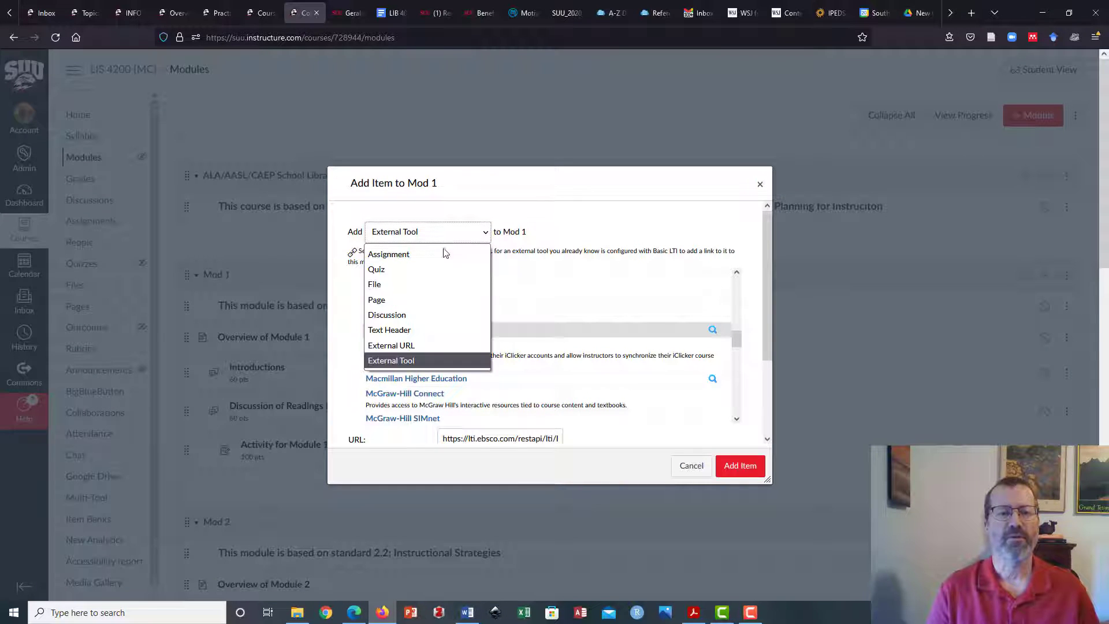
click(404, 360)
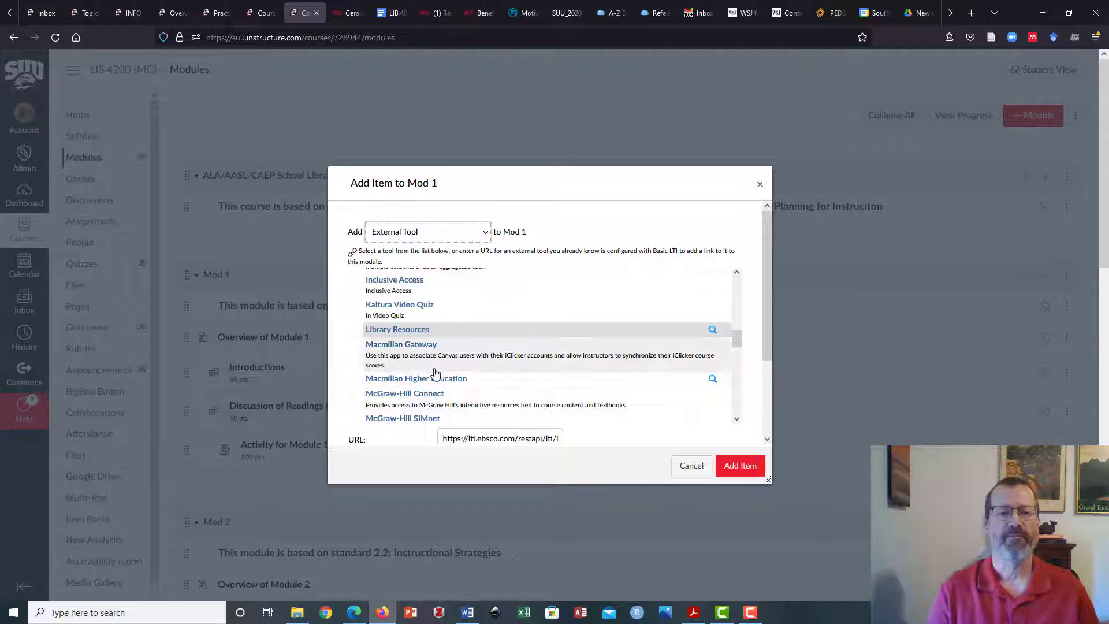
click(412, 331)
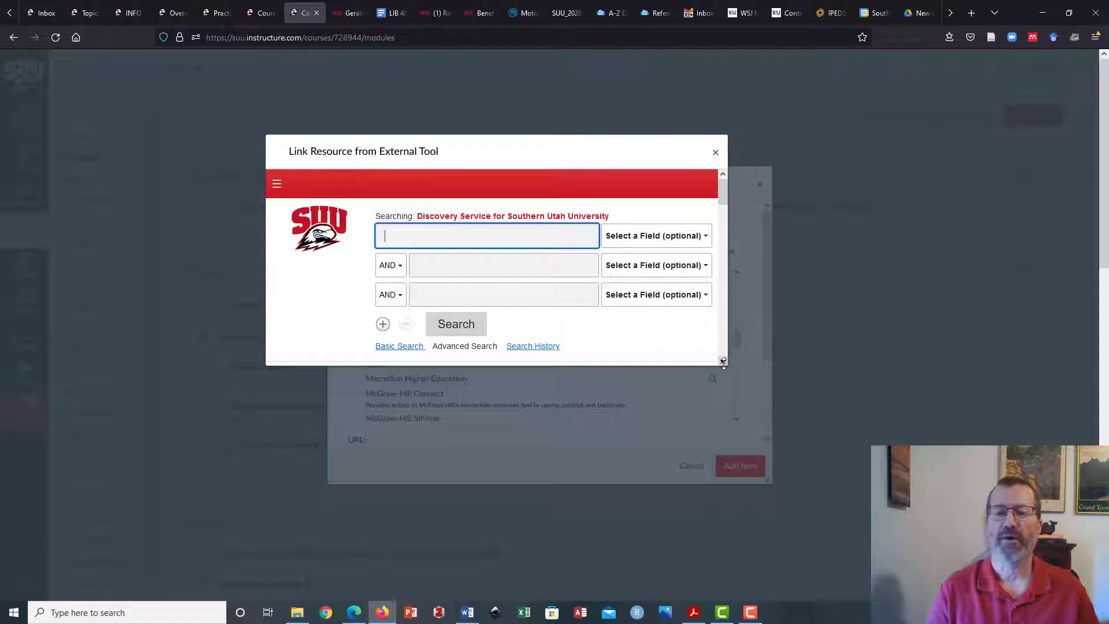
drag(723, 366, 998, 575)
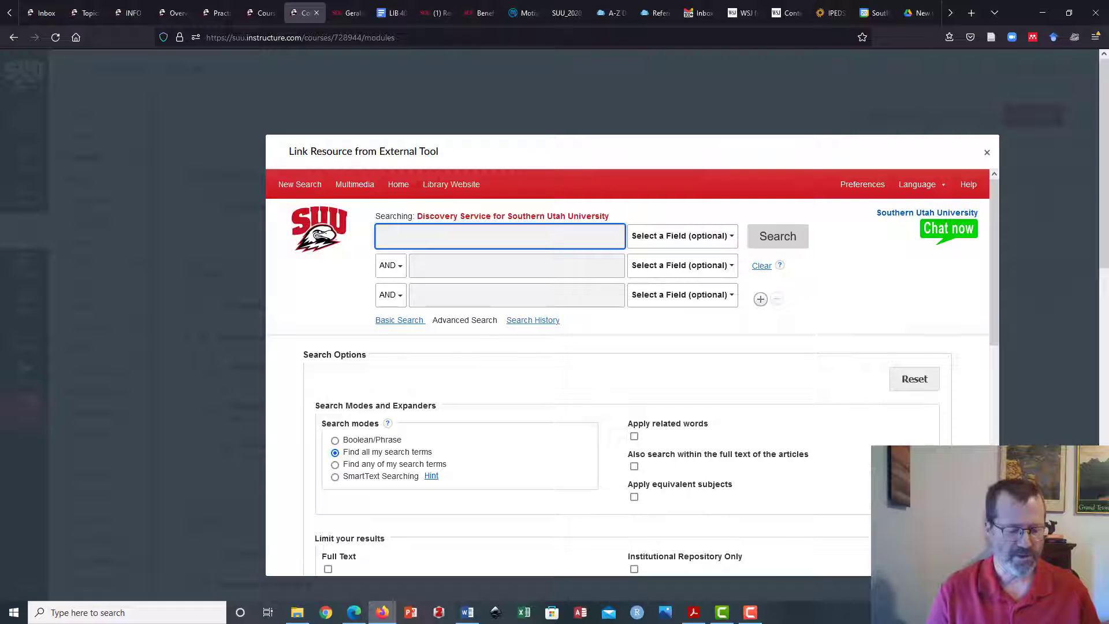
Step: Search the library for 312111 and add the 2022 report "Barnes Reports: (NAICS 312111): Soft Drink Mfg." to Mod 1
text(312111)
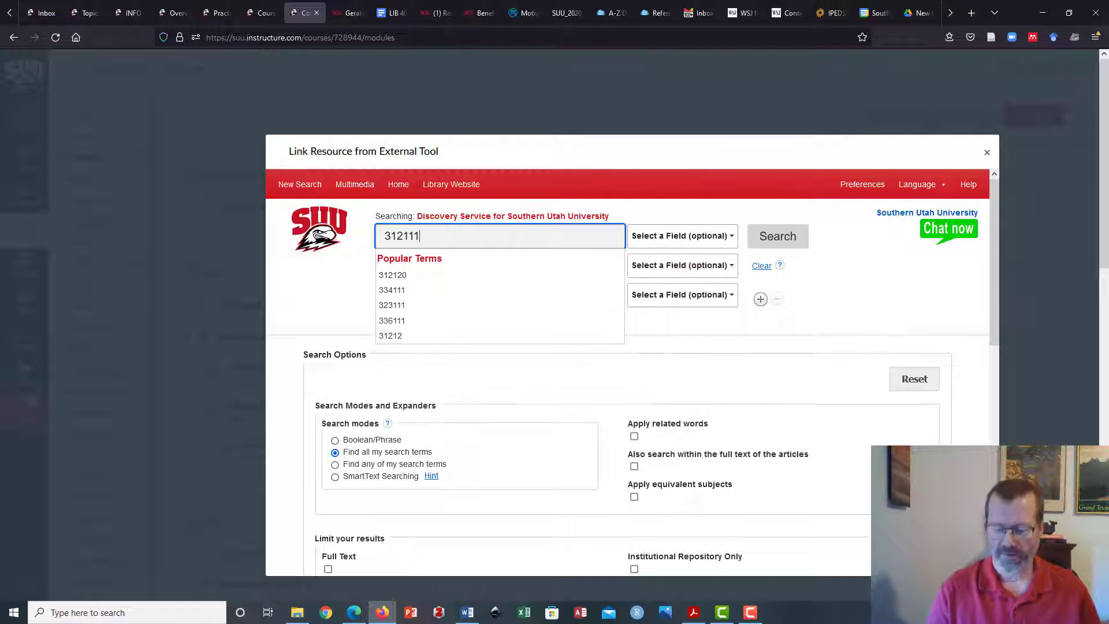
key(Return)
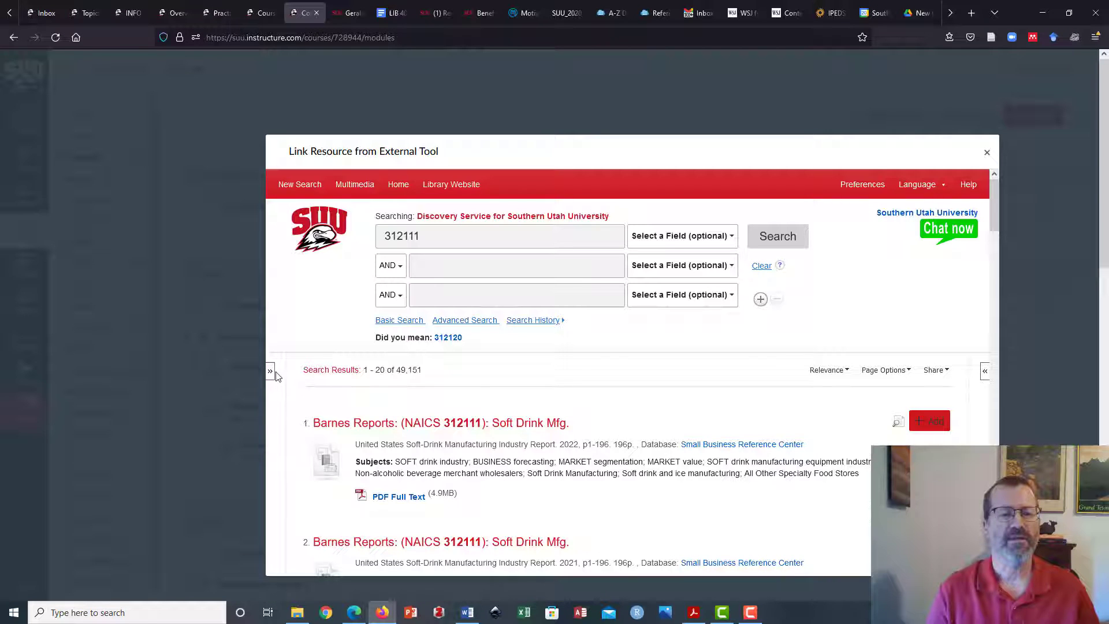
click(271, 372)
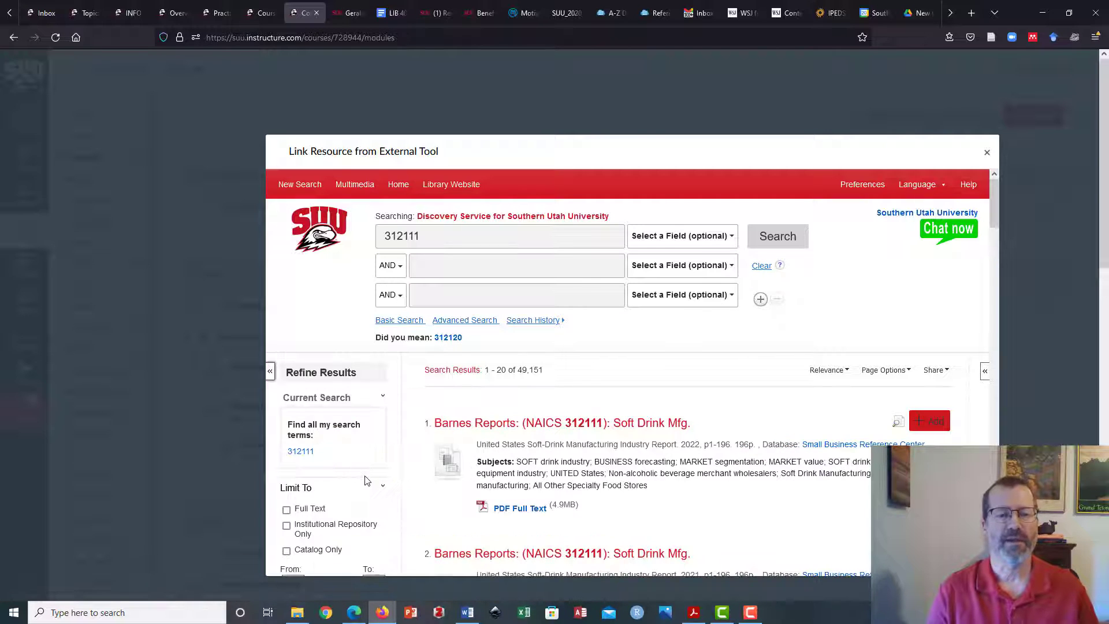
scroll(371, 471, down, 2)
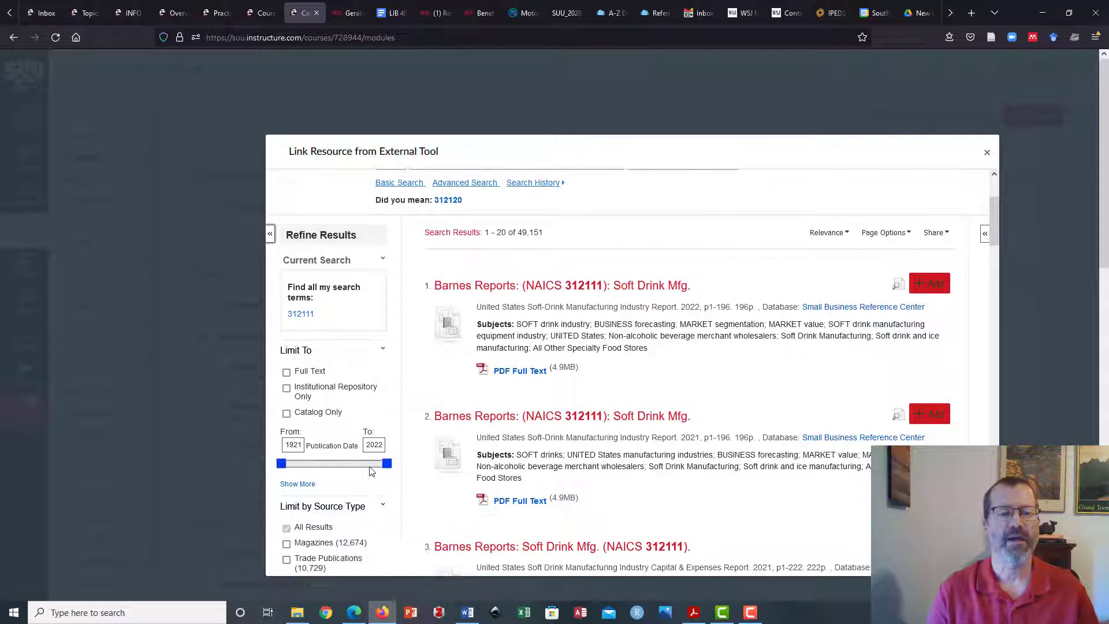
click(919, 290)
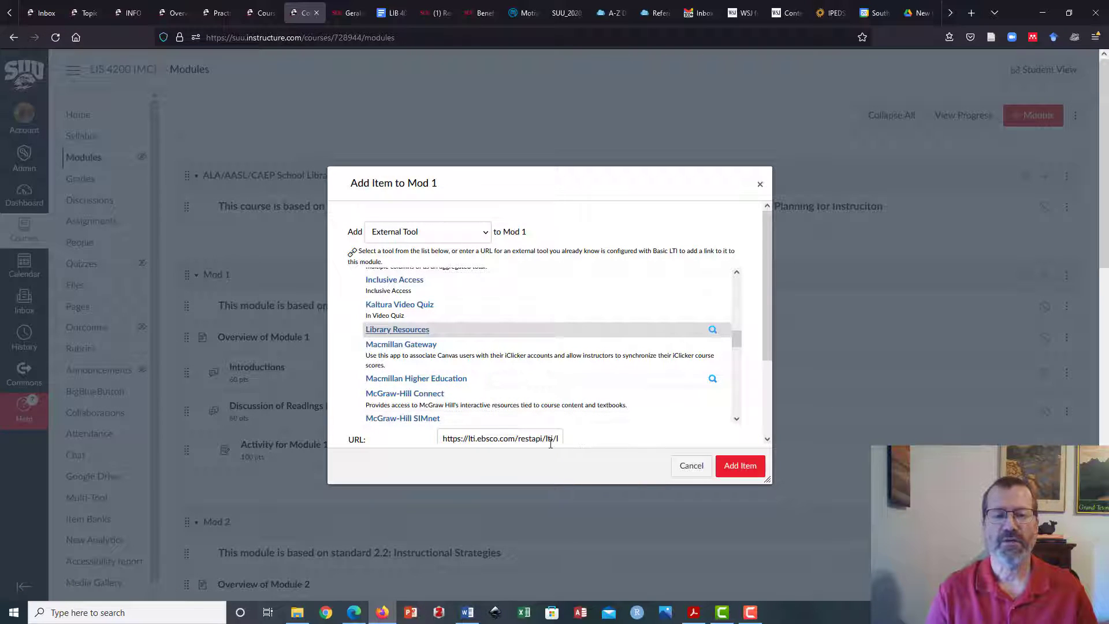
click(740, 468)
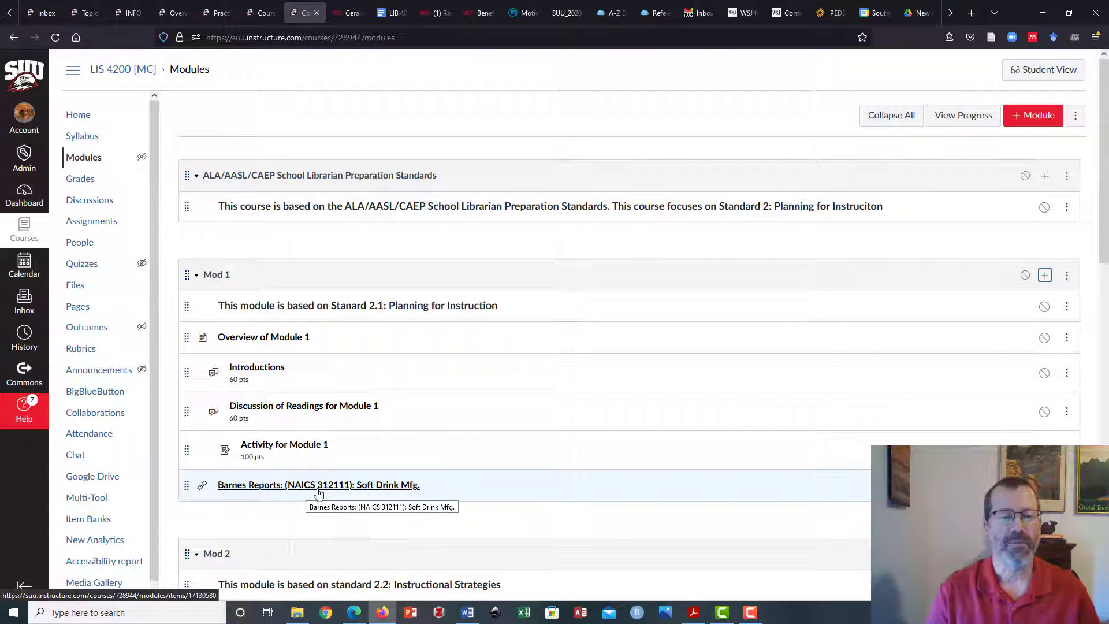
Step: Start another Library Resources item for Mod 1 and search the library for 312111
click(1045, 276)
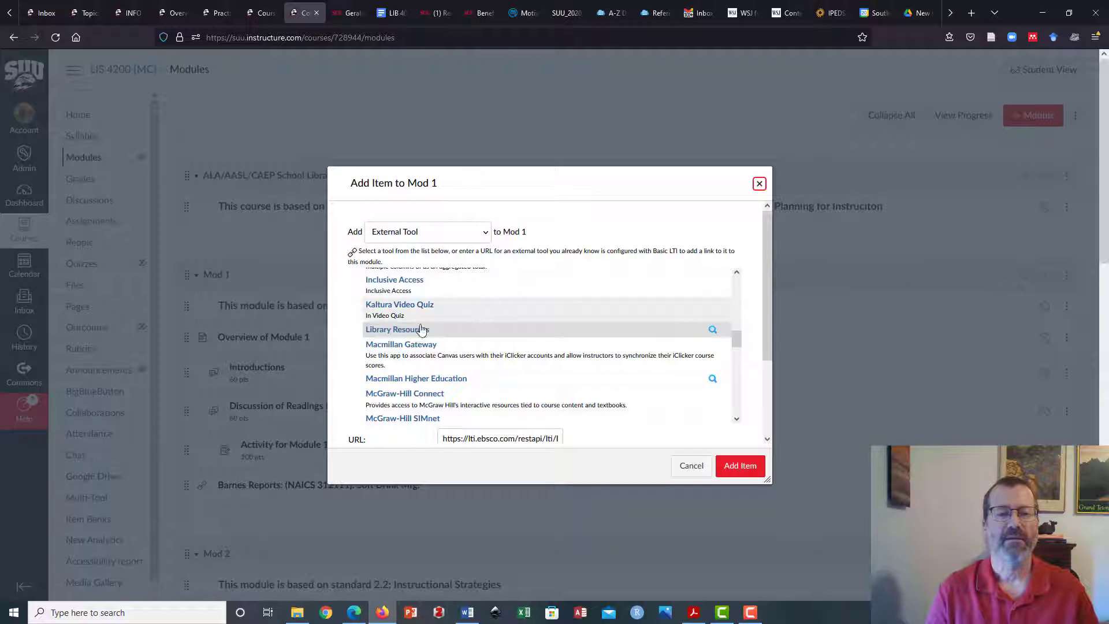
click(399, 329)
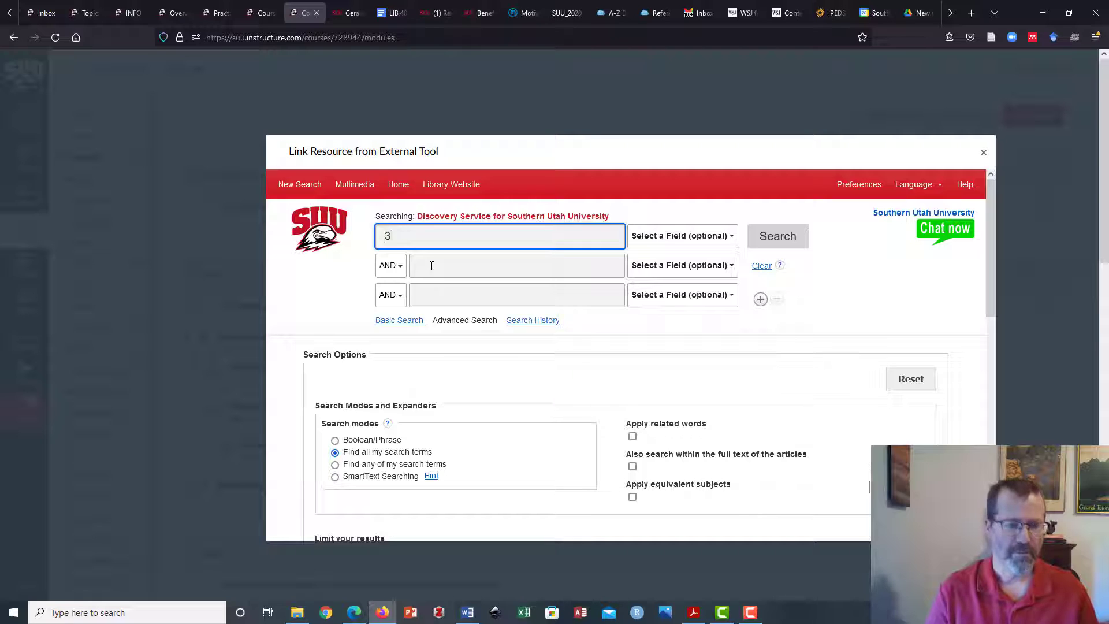
text(12111)
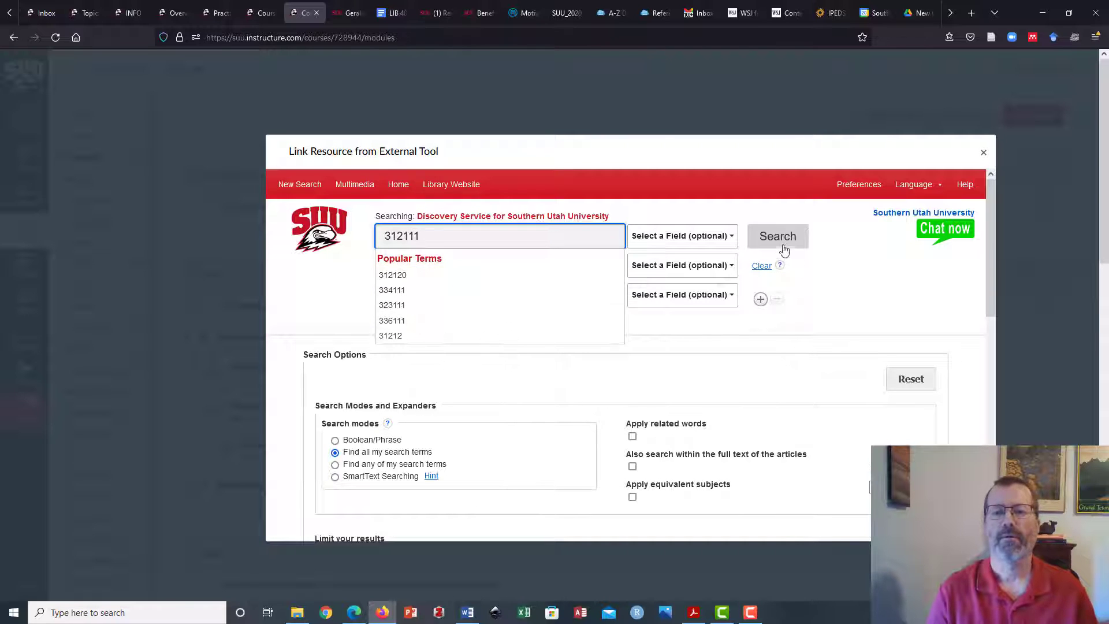
click(781, 243)
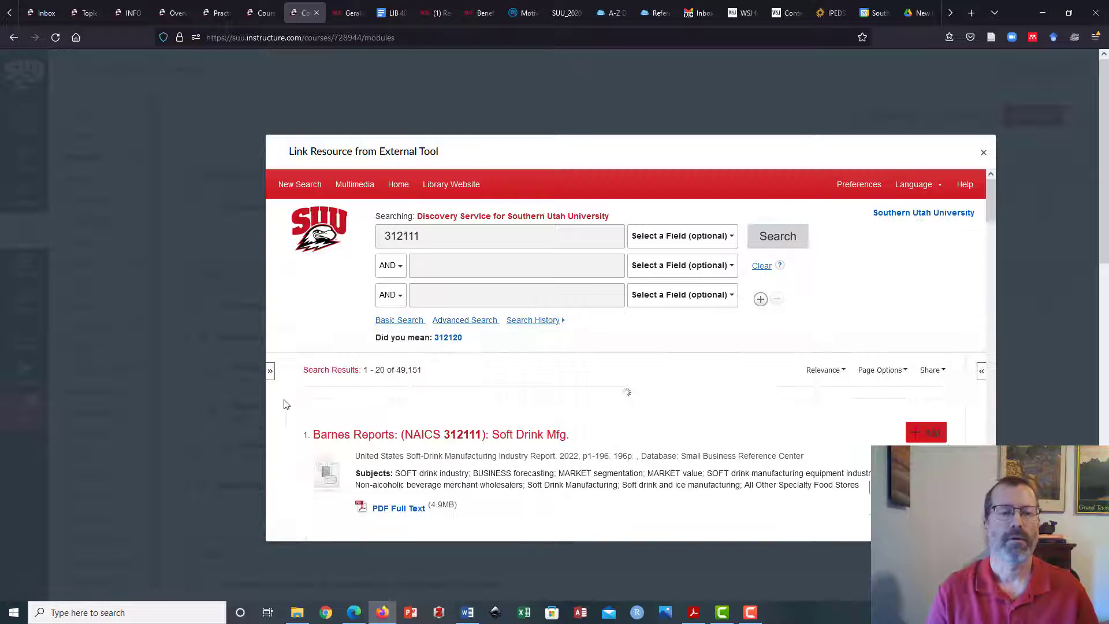
Step: Limit the library search results to the Academic Journals source type
click(270, 373)
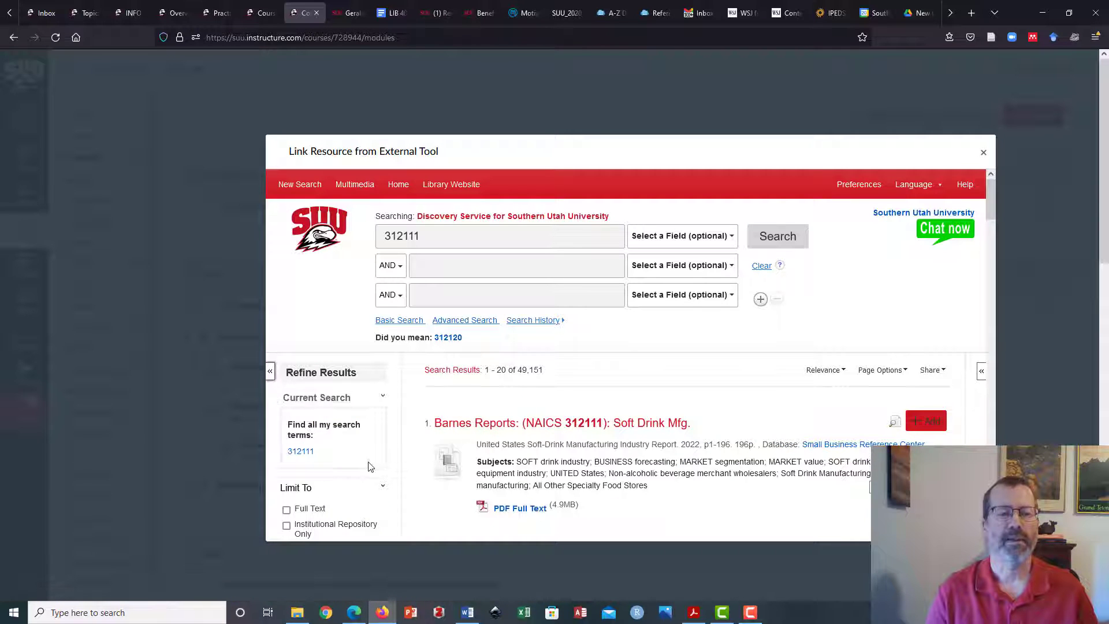
scroll(371, 466, down, 5)
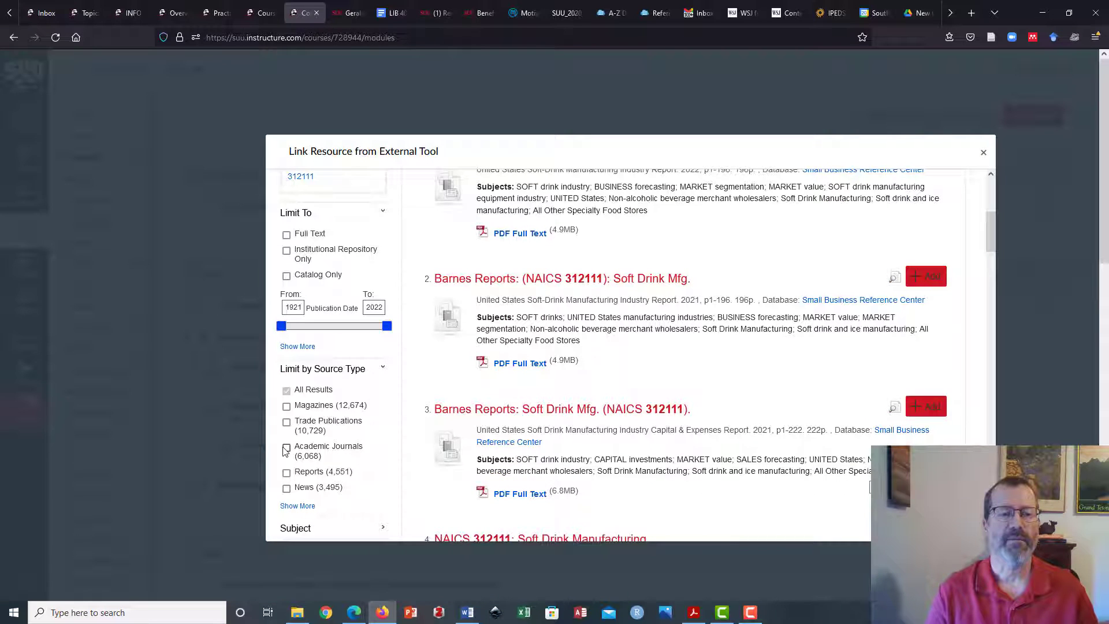
click(286, 449)
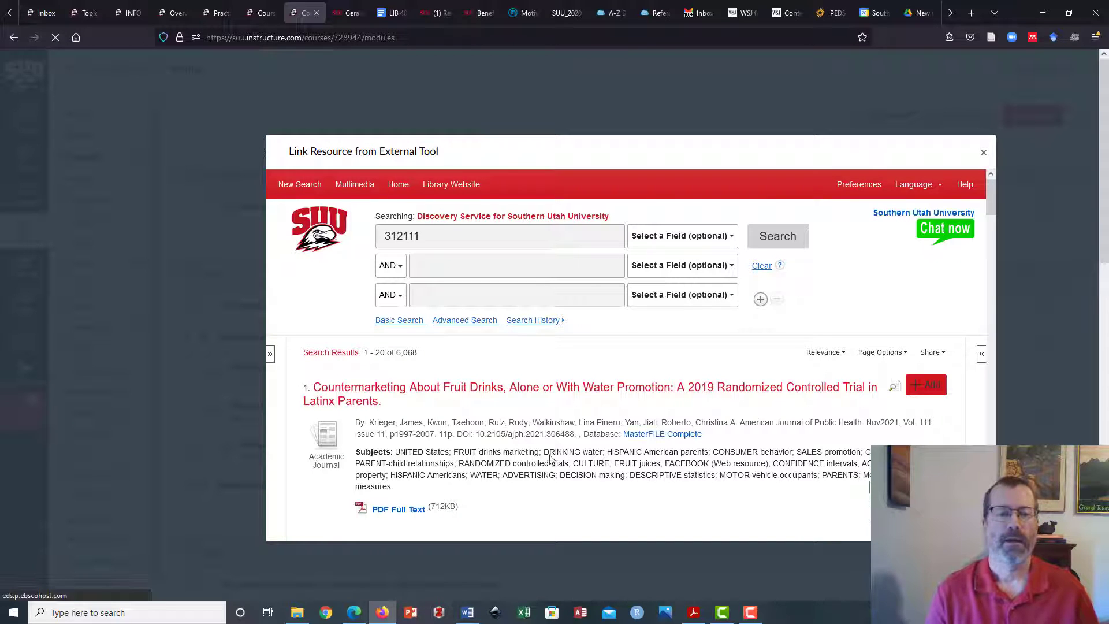
Step: Add the article on factors associated with sugar-sweetened beverage consumption in children in China to Mod 1
scroll(631, 465, down, 5)
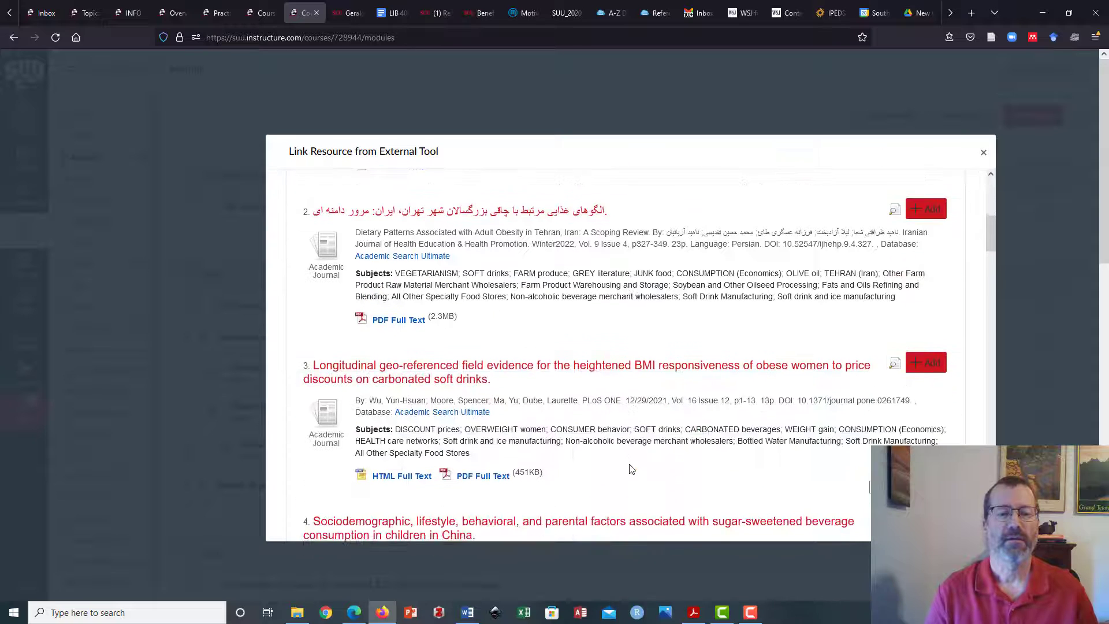
scroll(631, 470, down, 3)
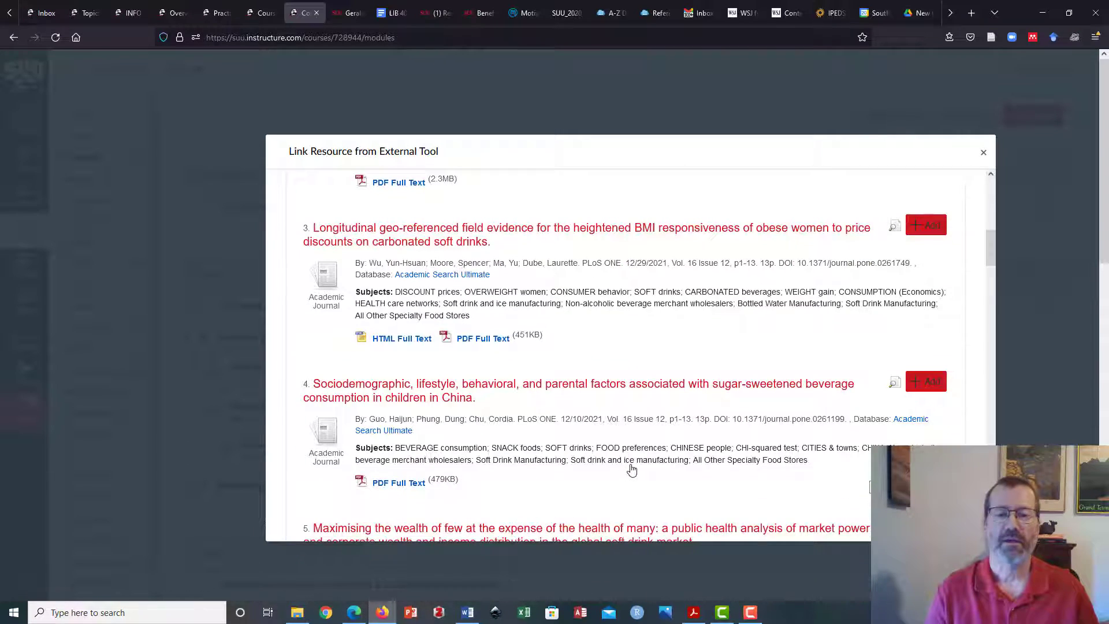
click(941, 383)
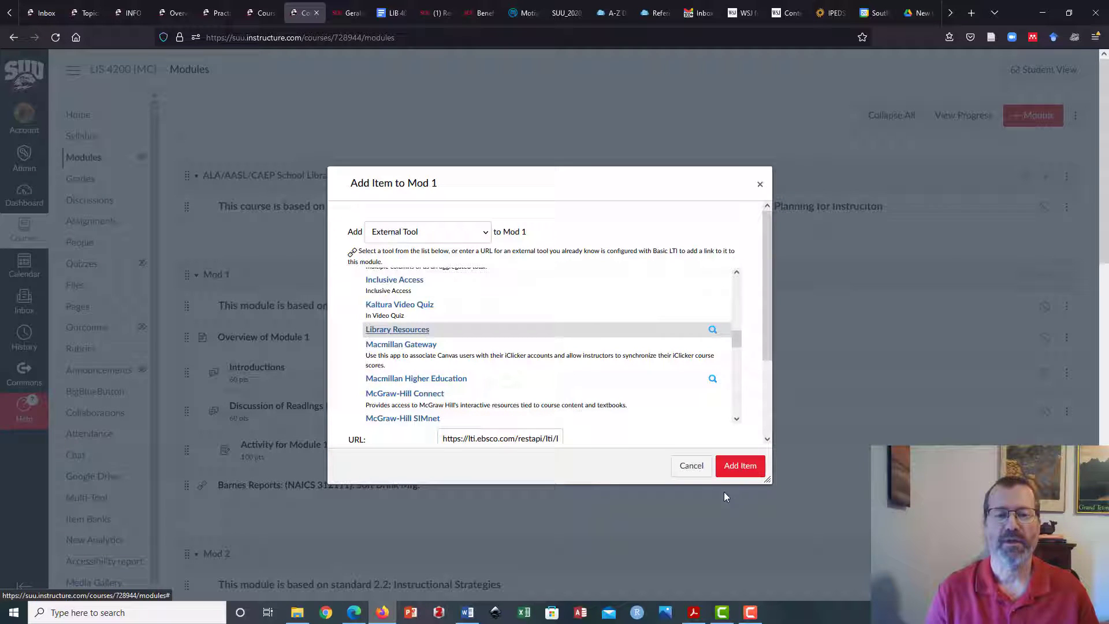
click(739, 466)
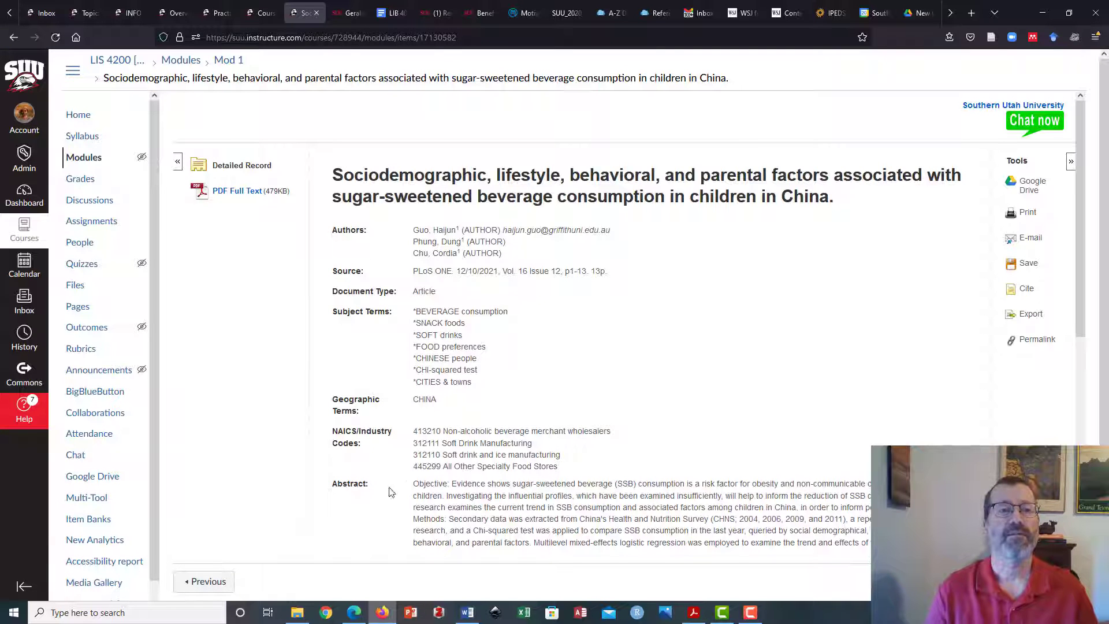
Step: Return from the linked article's detailed record to the course's module list
click(13, 38)
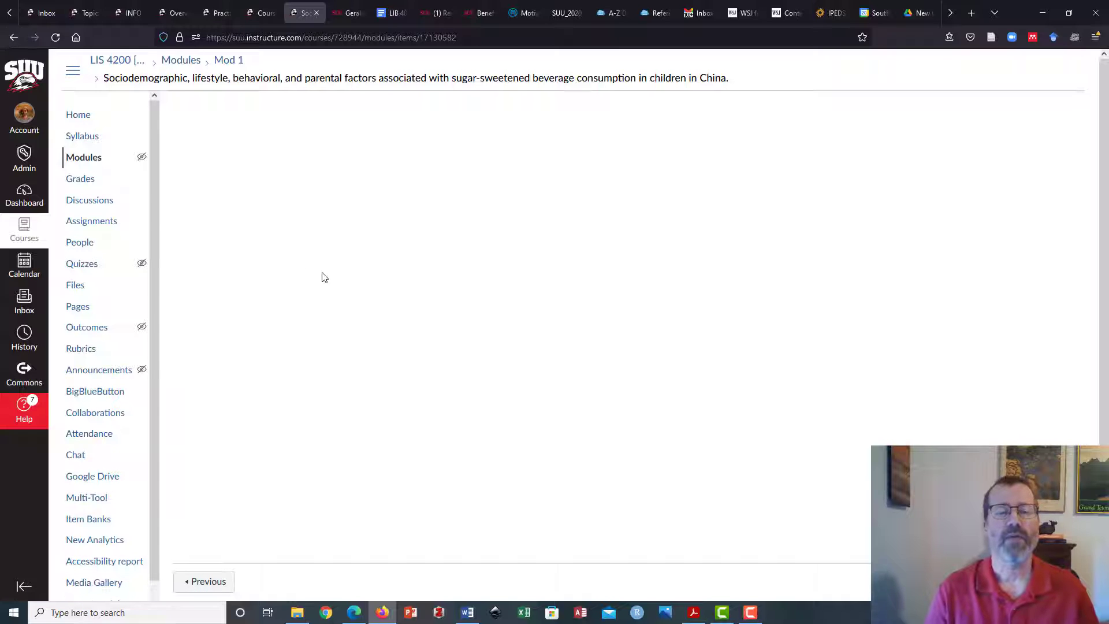
click(15, 44)
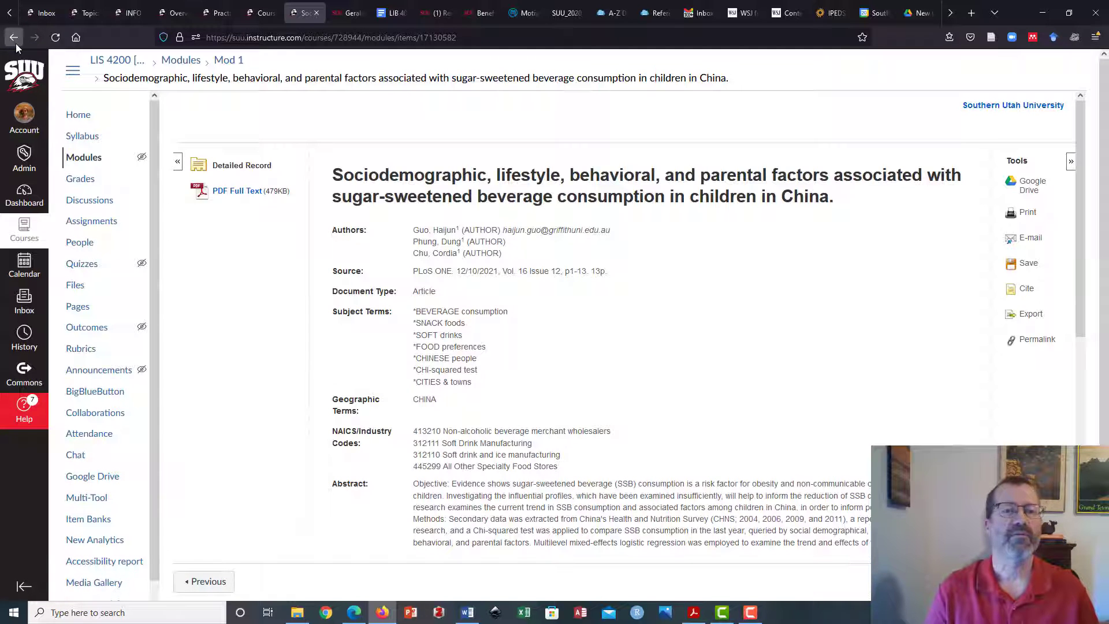
click(16, 44)
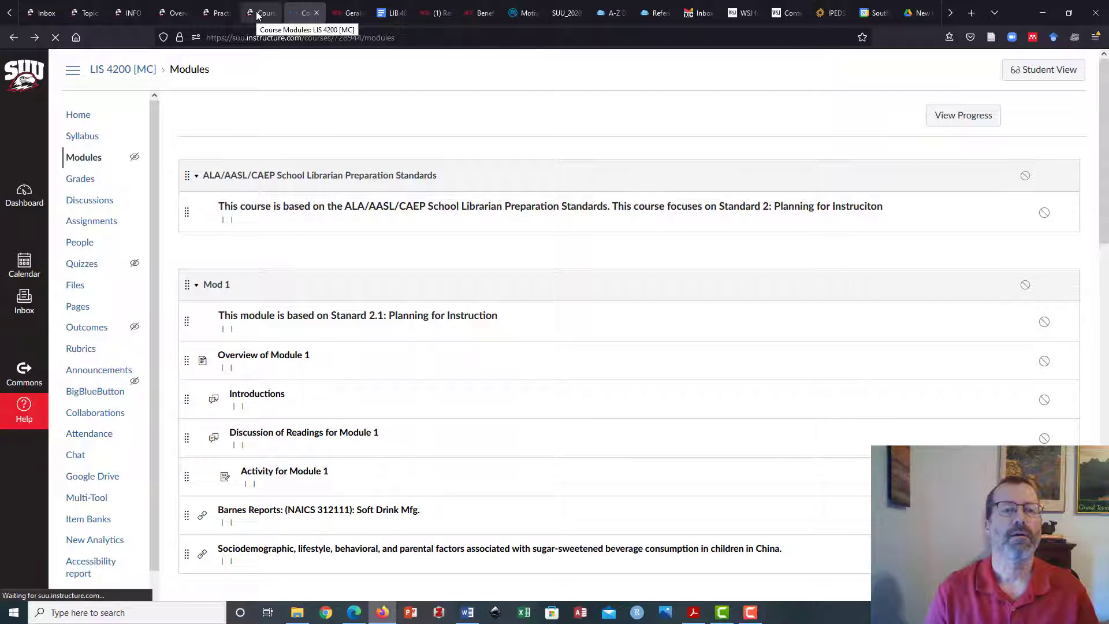
Step: Edit the Barnes Reports item in Mod 1 so its title begins with "readings: " and save the update
scroll(612, 351, down, 3)
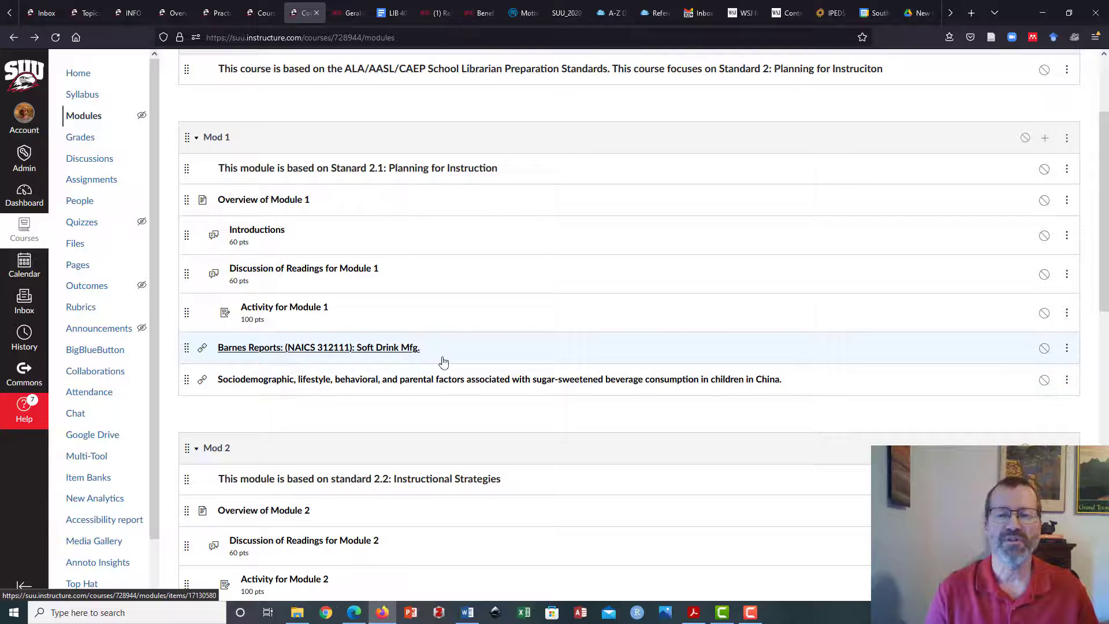
click(1067, 351)
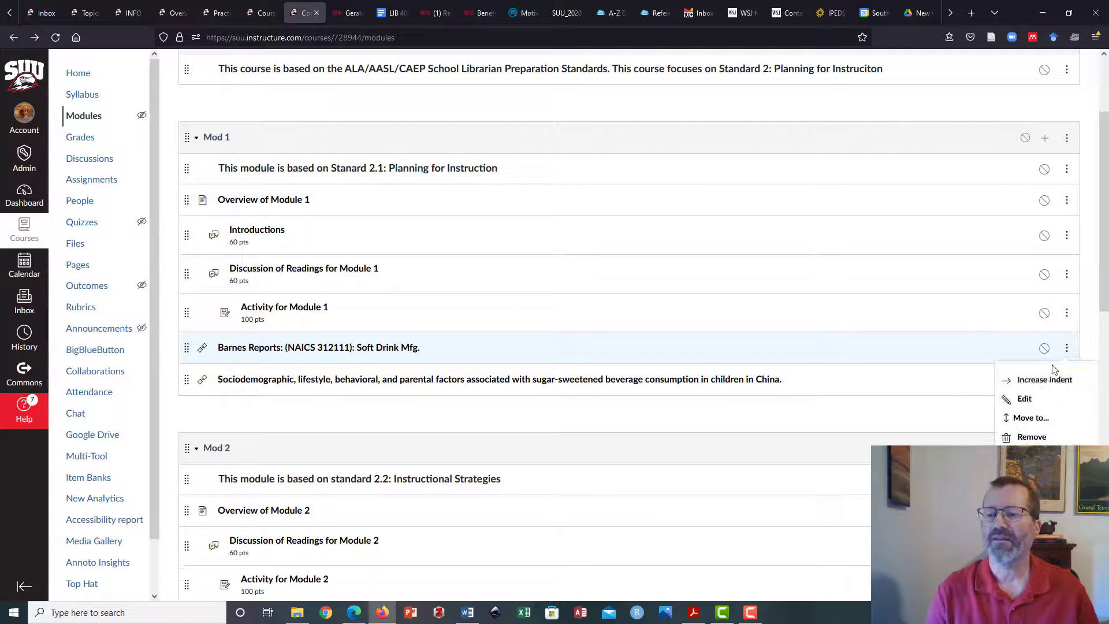
click(1023, 404)
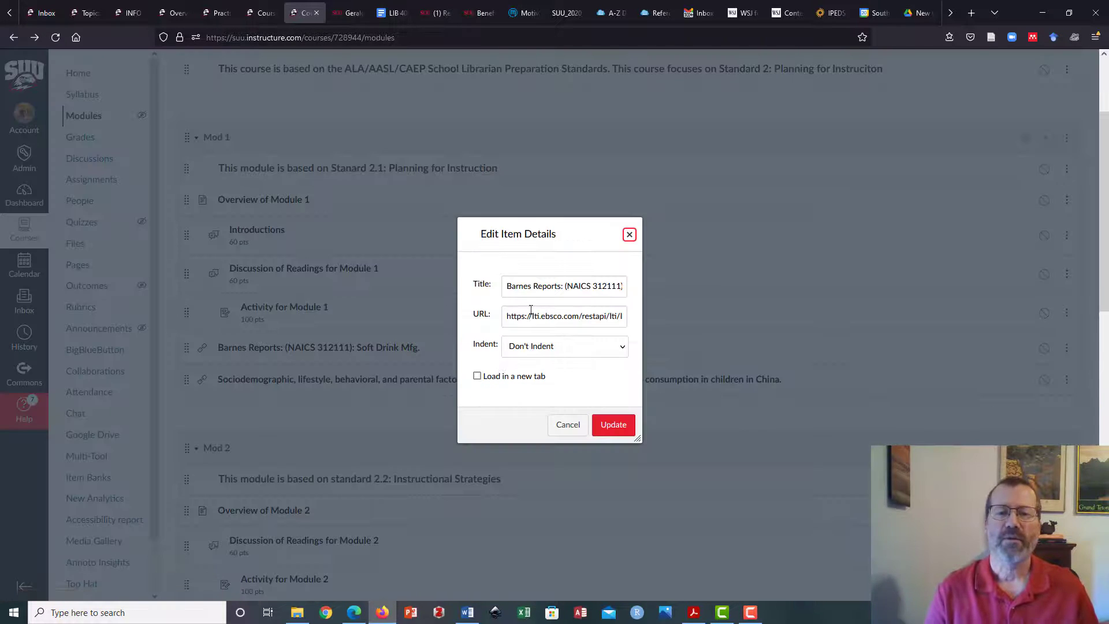
click(507, 286)
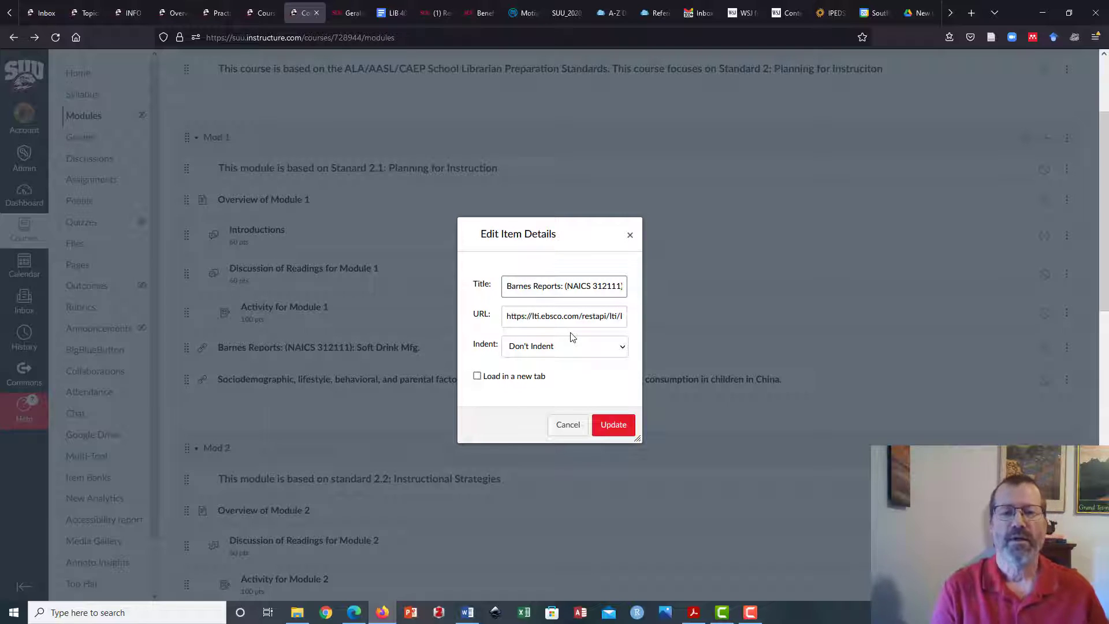
text(re)
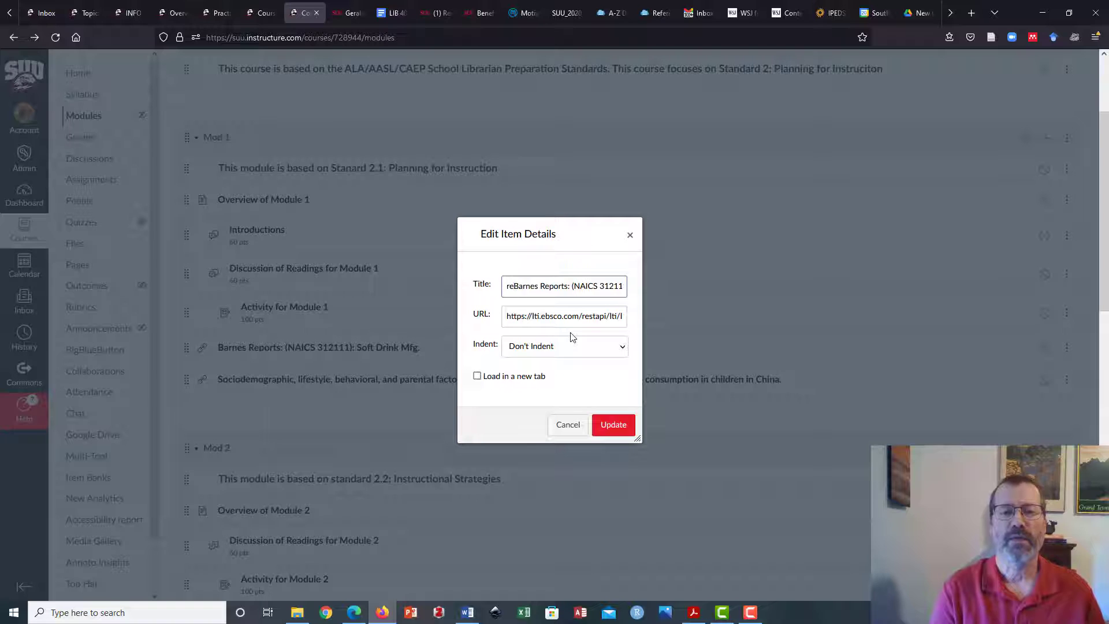
text(adings:)
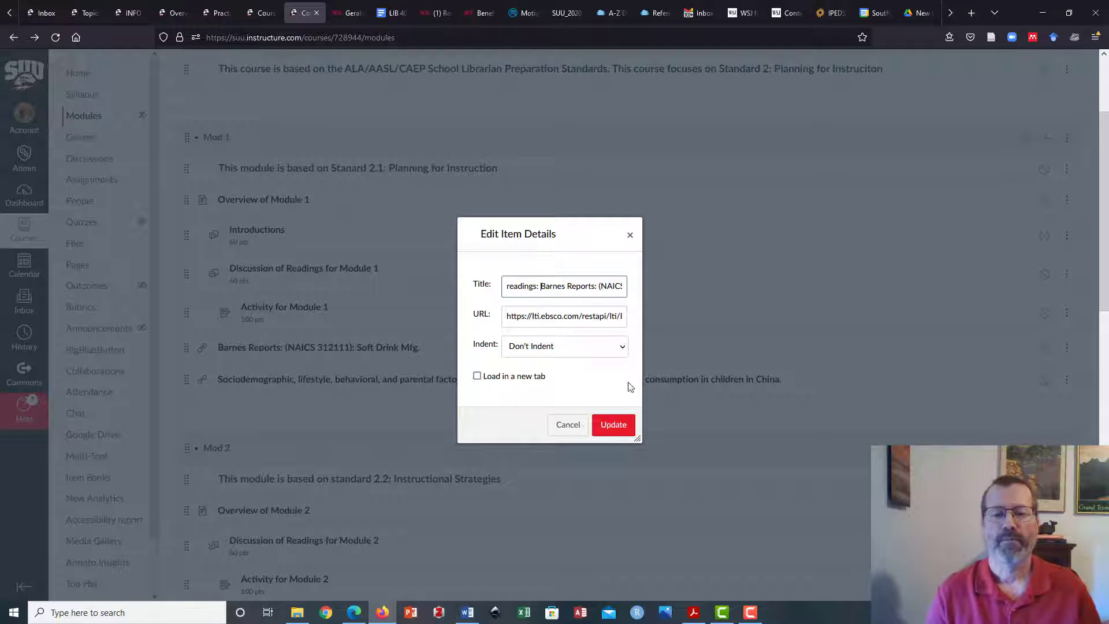
click(623, 429)
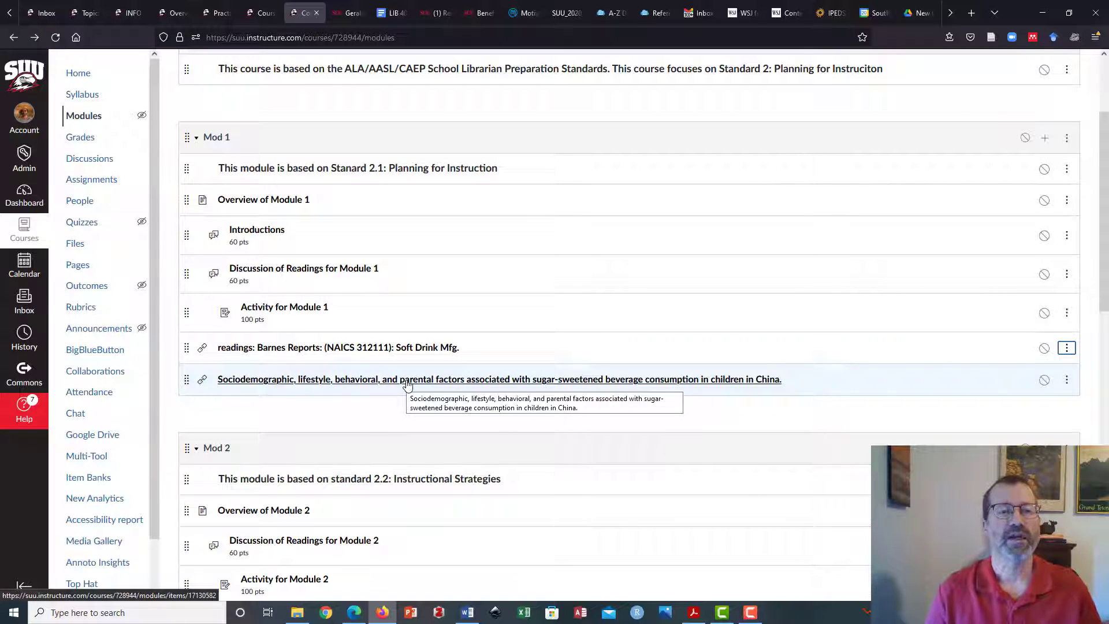
Step: Open the Overview of Module 1 page and review its Readings/Videos/Presentations section
click(274, 201)
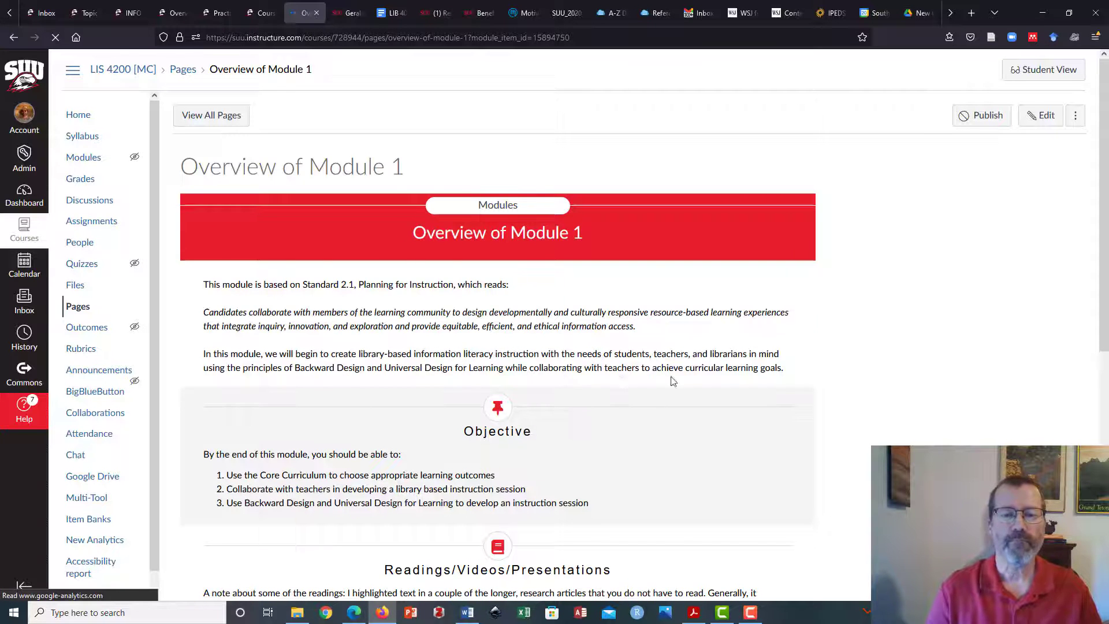
scroll(713, 411, down, 4)
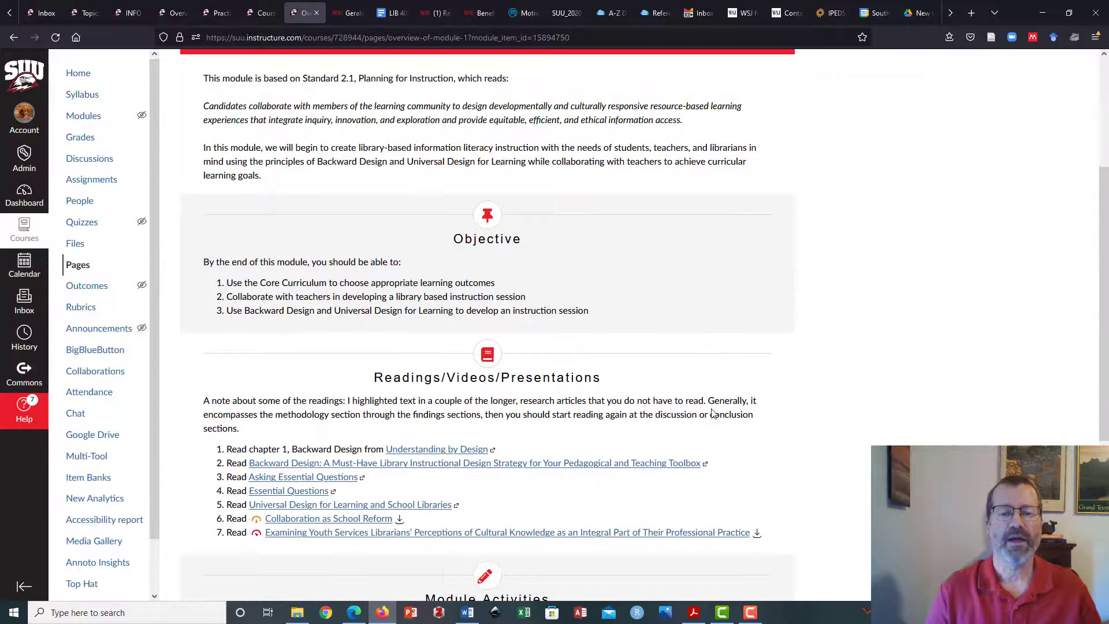
scroll(713, 412, down, 1)
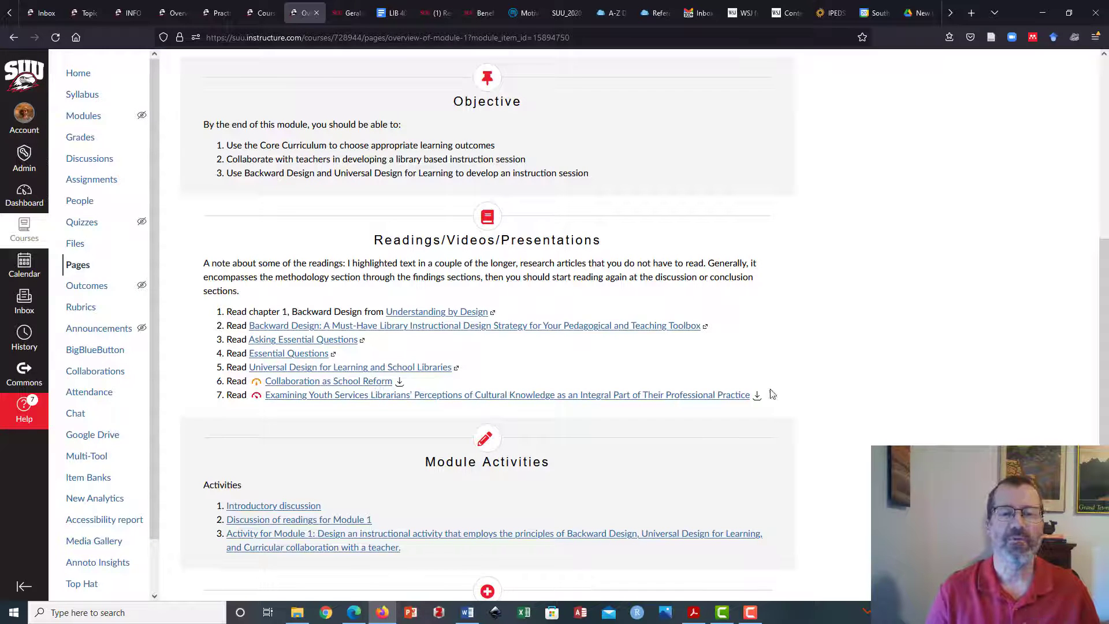
Step: Open the Overview of Module 1 page for editing and add an empty eighth item to the Readings/Videos/Presentations list
scroll(773, 393, up, 6)
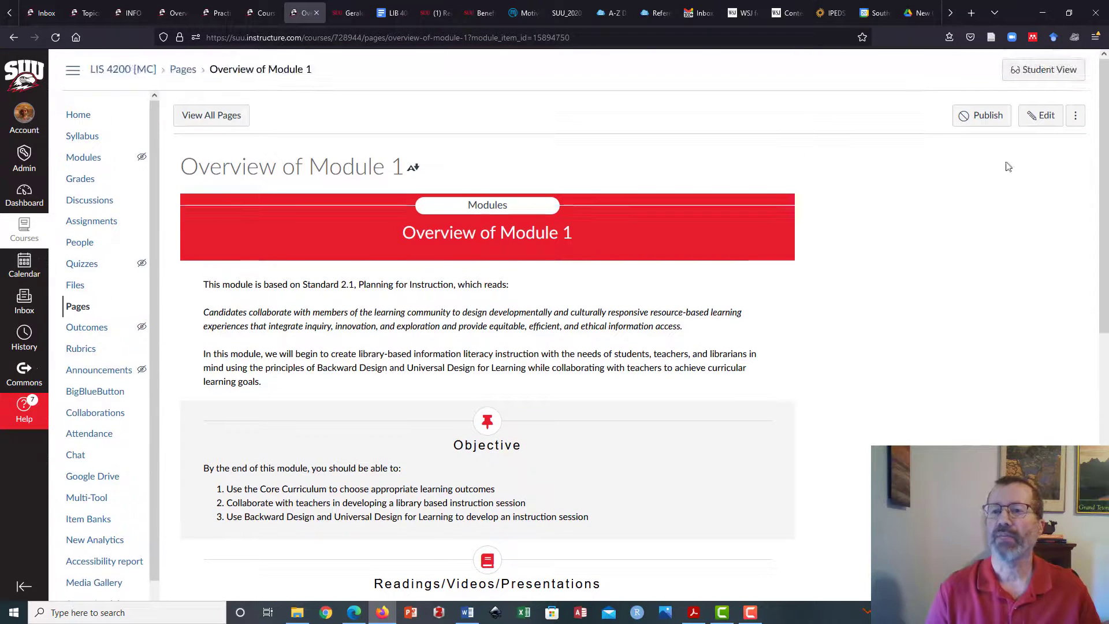
click(1046, 115)
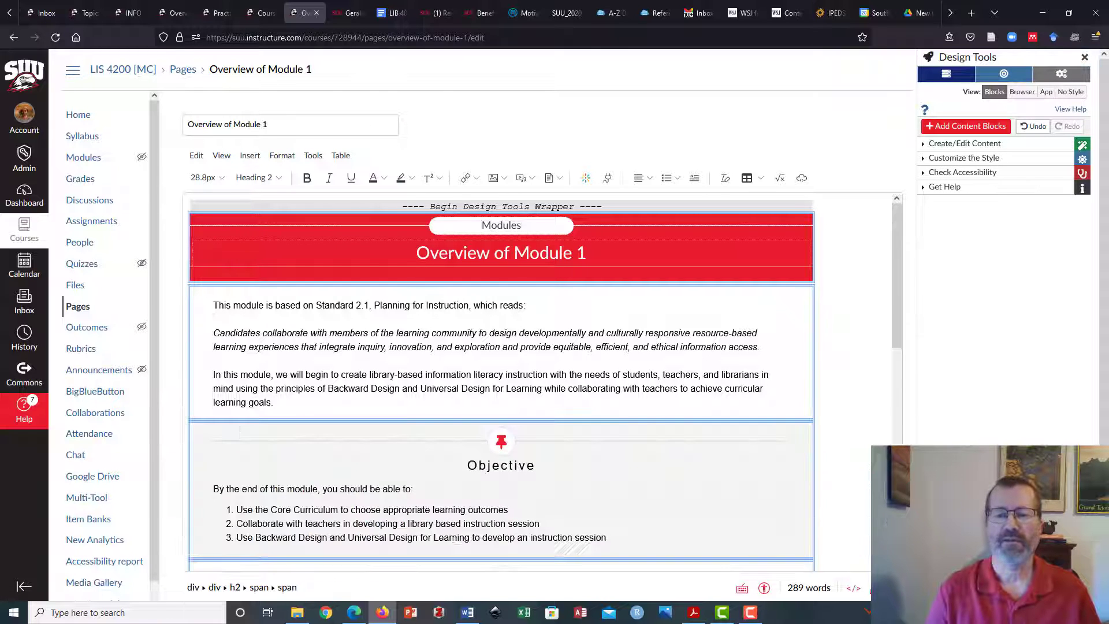
scroll(624, 427, down, 2)
scroll(607, 410, down, 3)
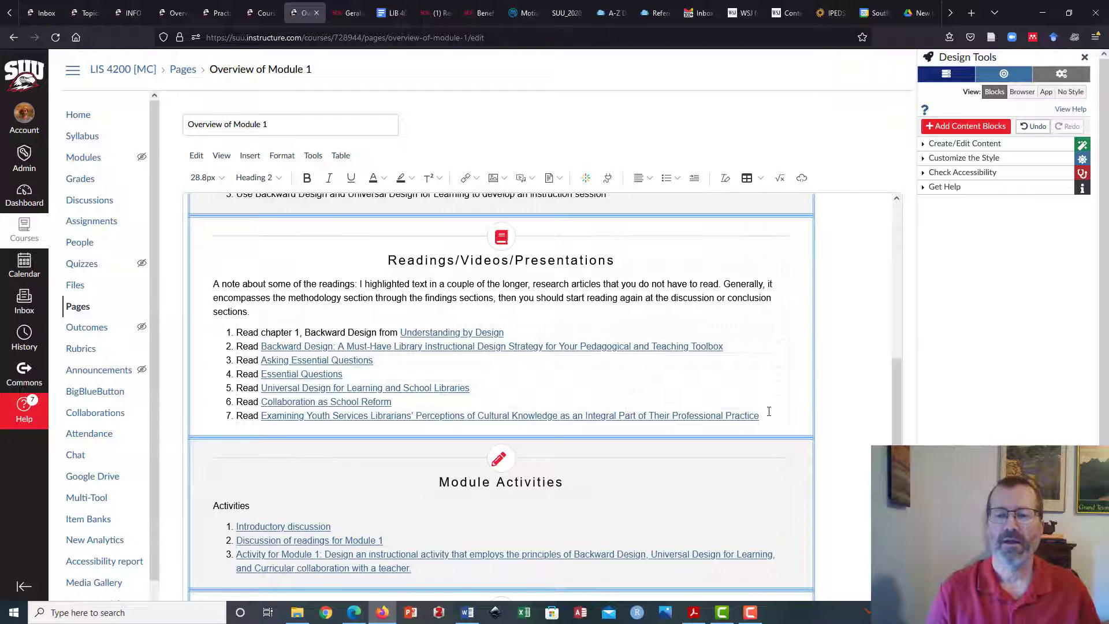
click(799, 429)
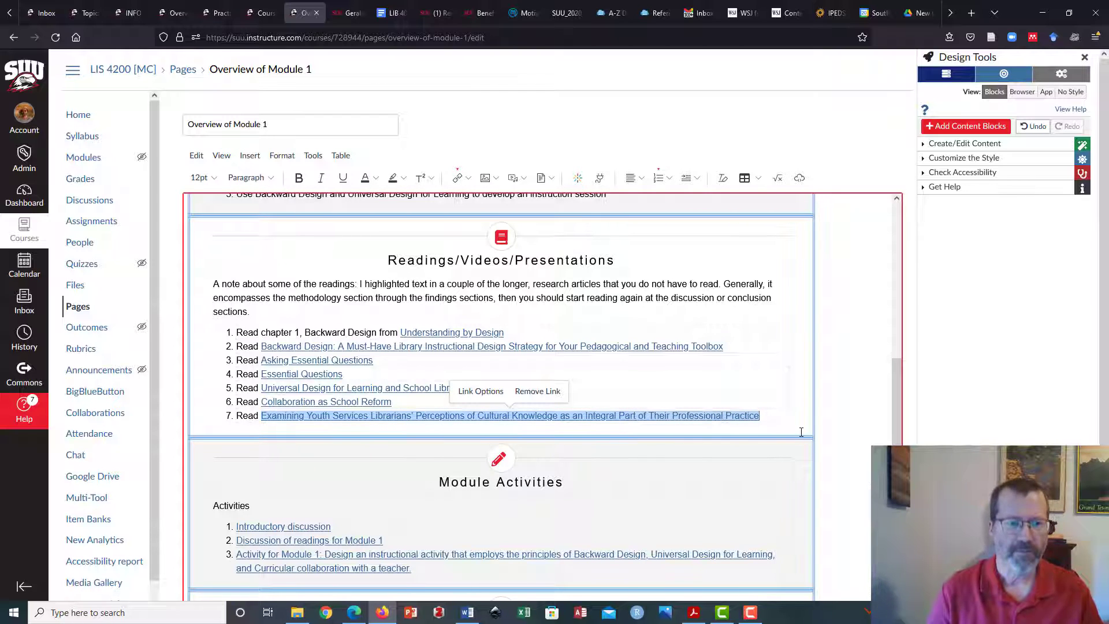
key(Return)
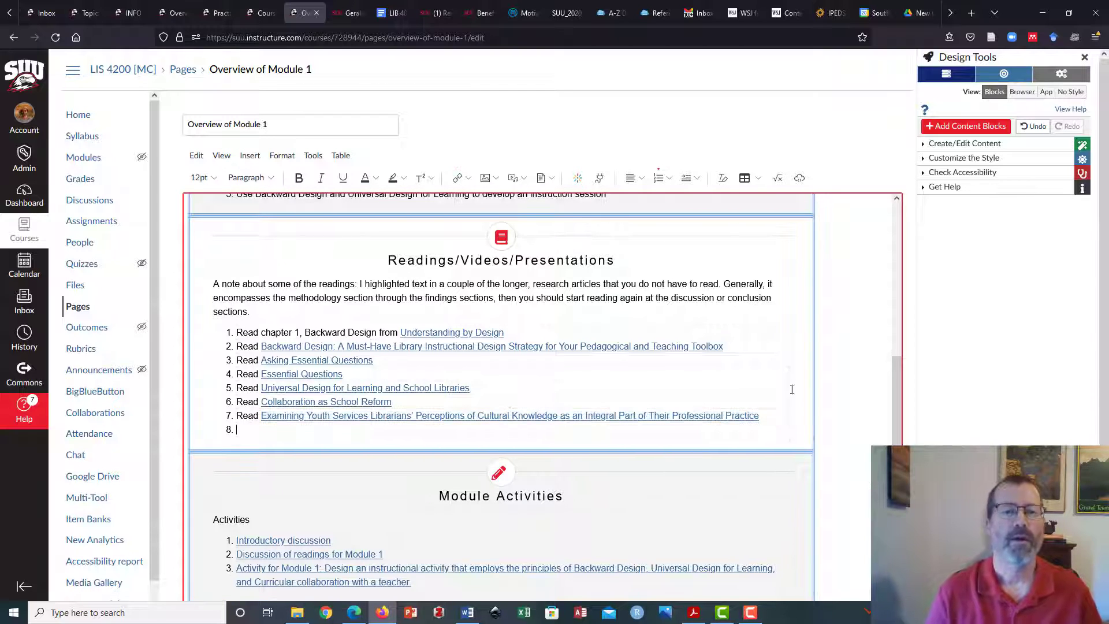
Step: Search the SUU library website for 312111 and open the 2022 Barnes Reports: Soft Drink Mfg. industry report record
click(349, 16)
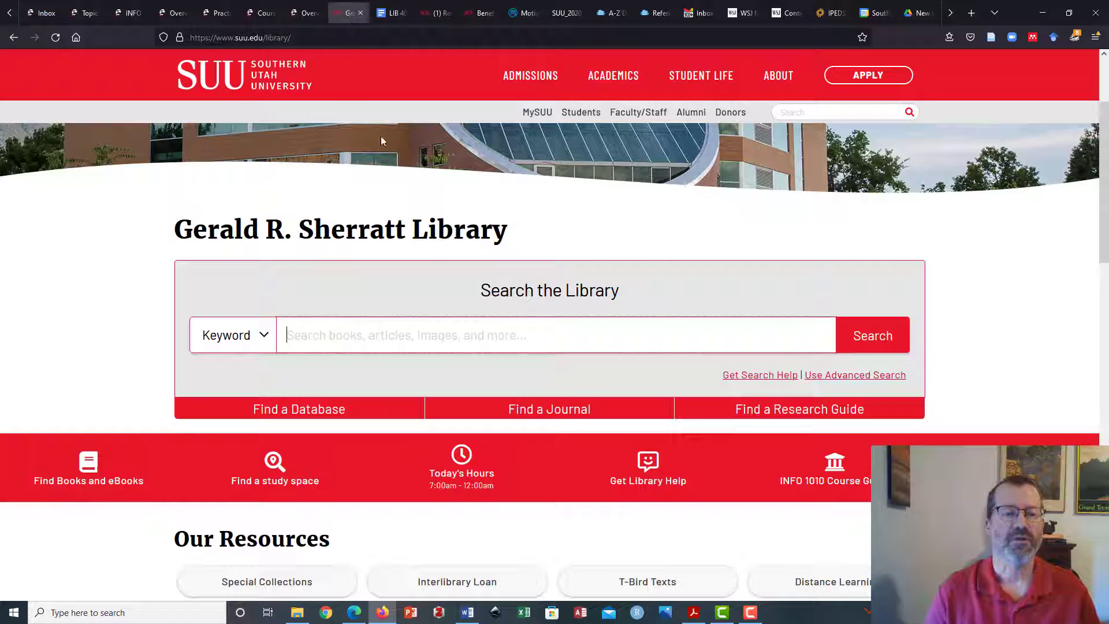
click(393, 331)
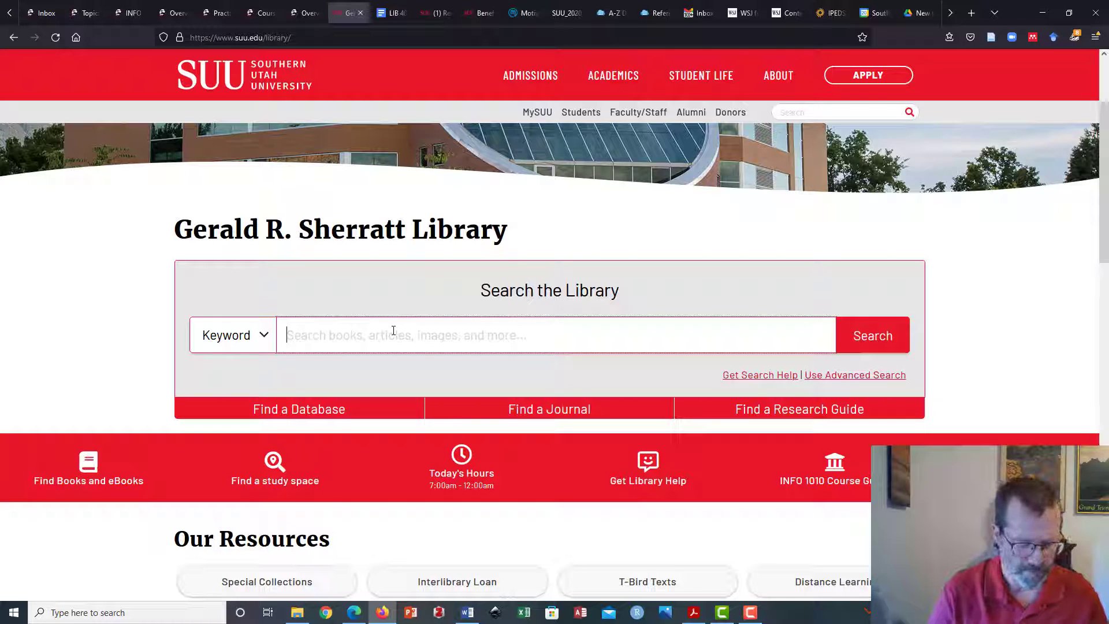
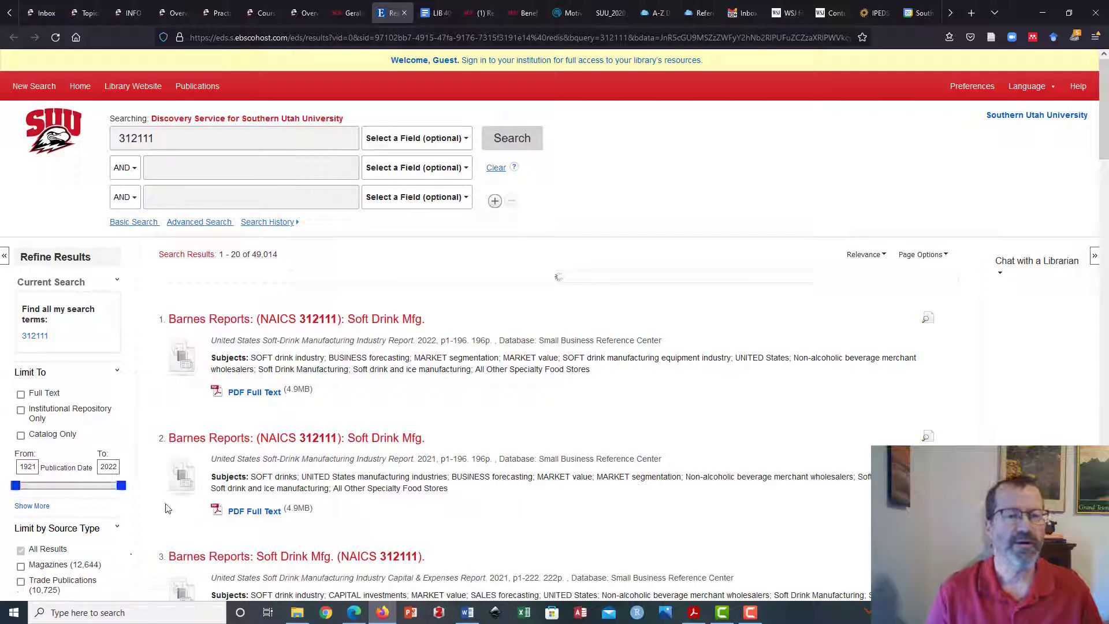
scroll(193, 480, down, 2)
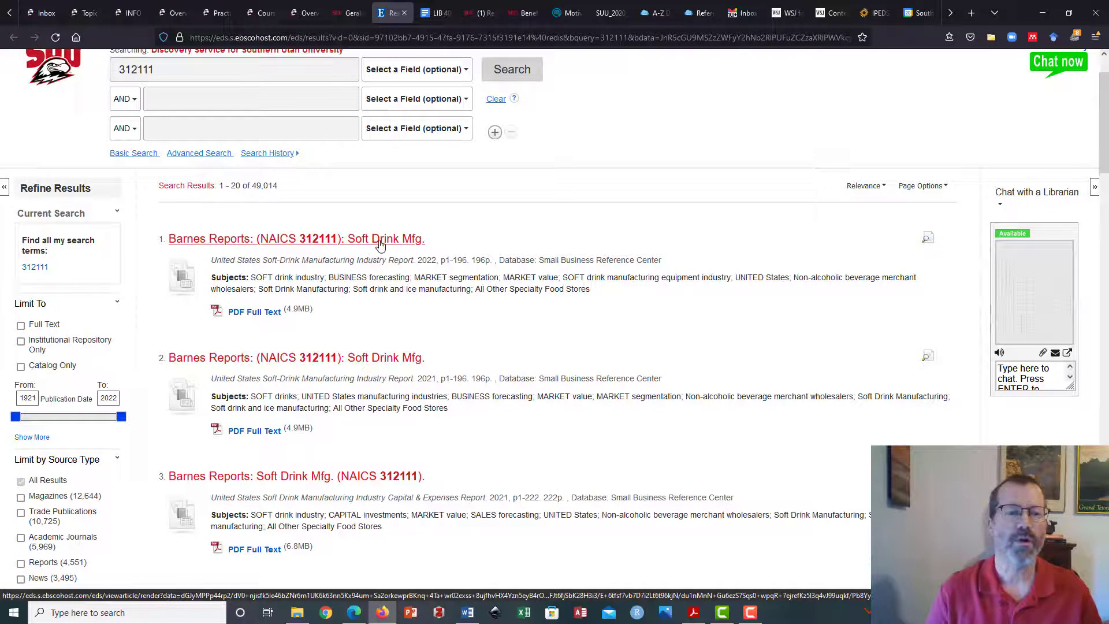
click(346, 243)
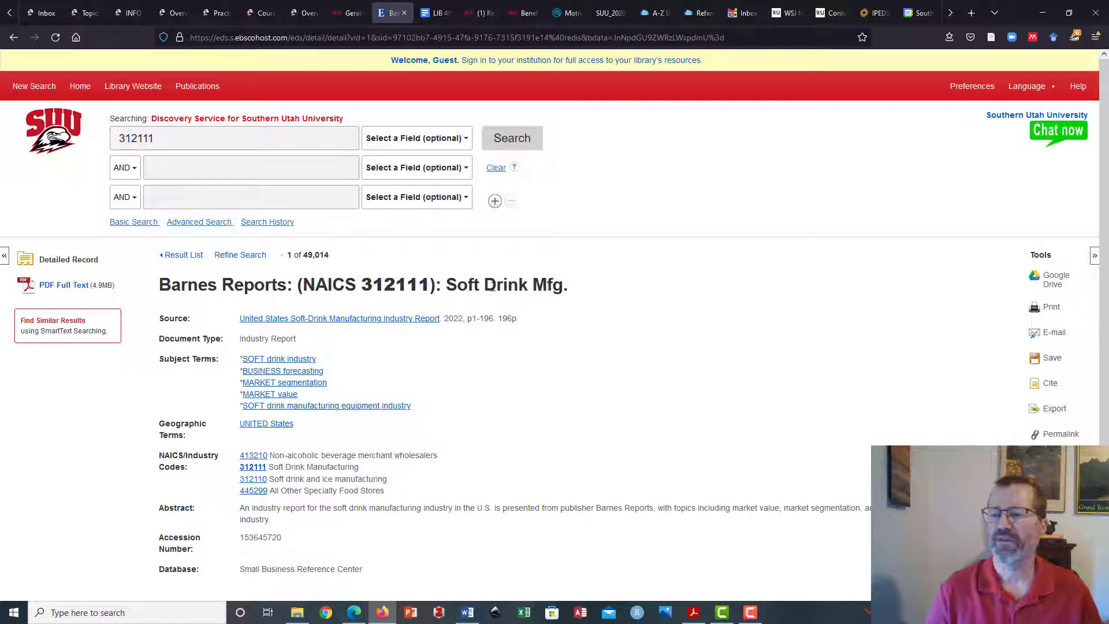
Step: Display the Barnes Reports record's permalink and copy the full address
click(1061, 436)
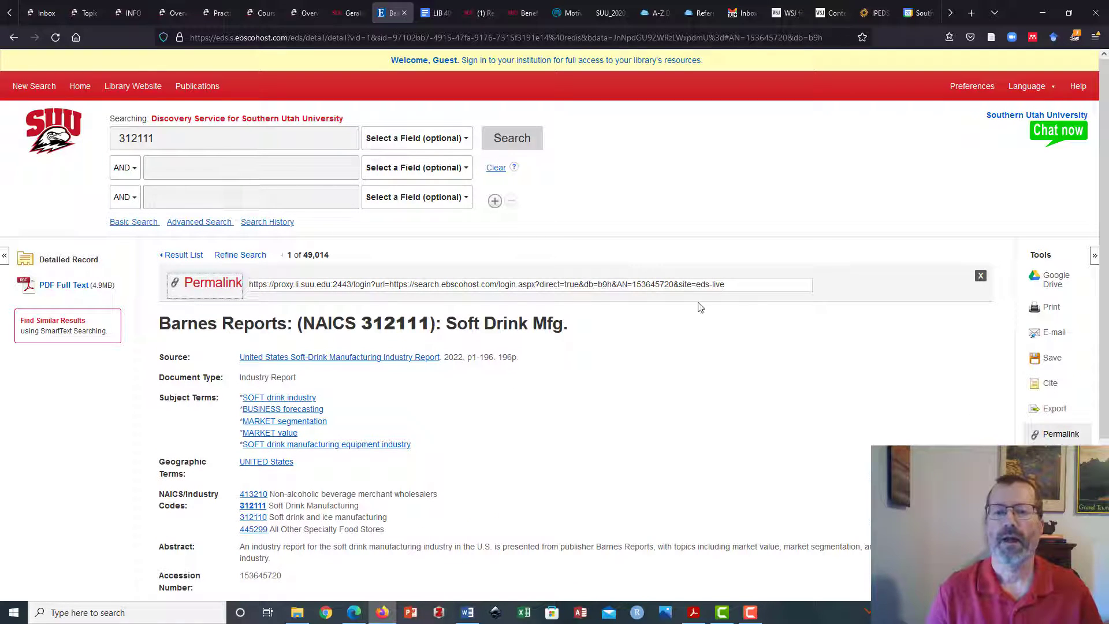
drag(735, 290, 191, 278)
right_click(306, 292)
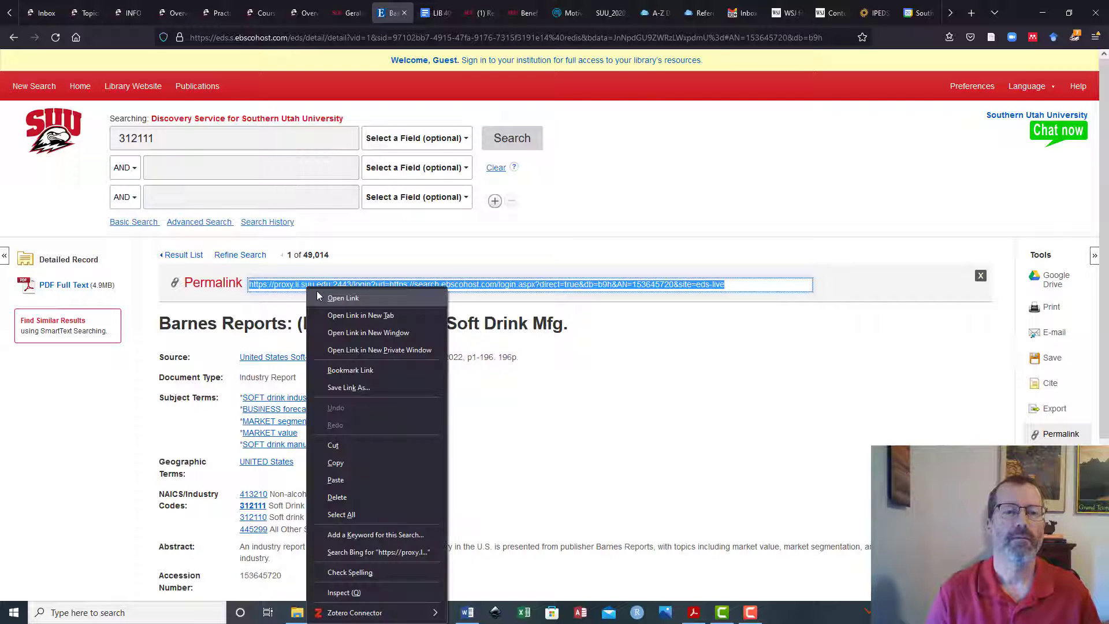
click(363, 465)
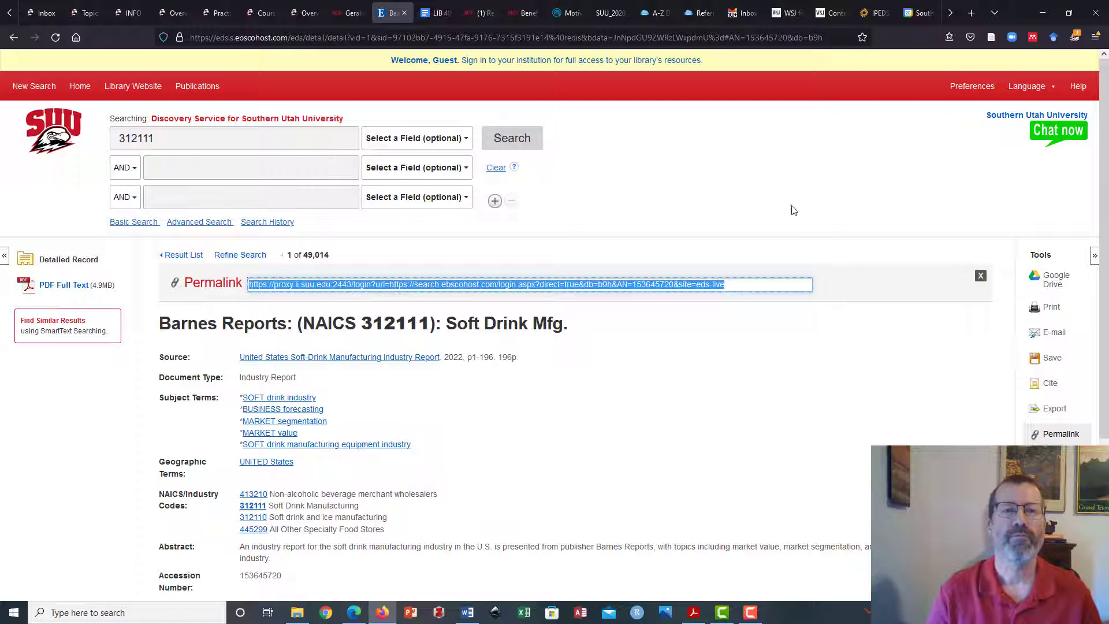
Step: Return to the Overview of Module 1 editor and enter "Read this report on the Soft Drink Industry" as reading item 8
click(305, 14)
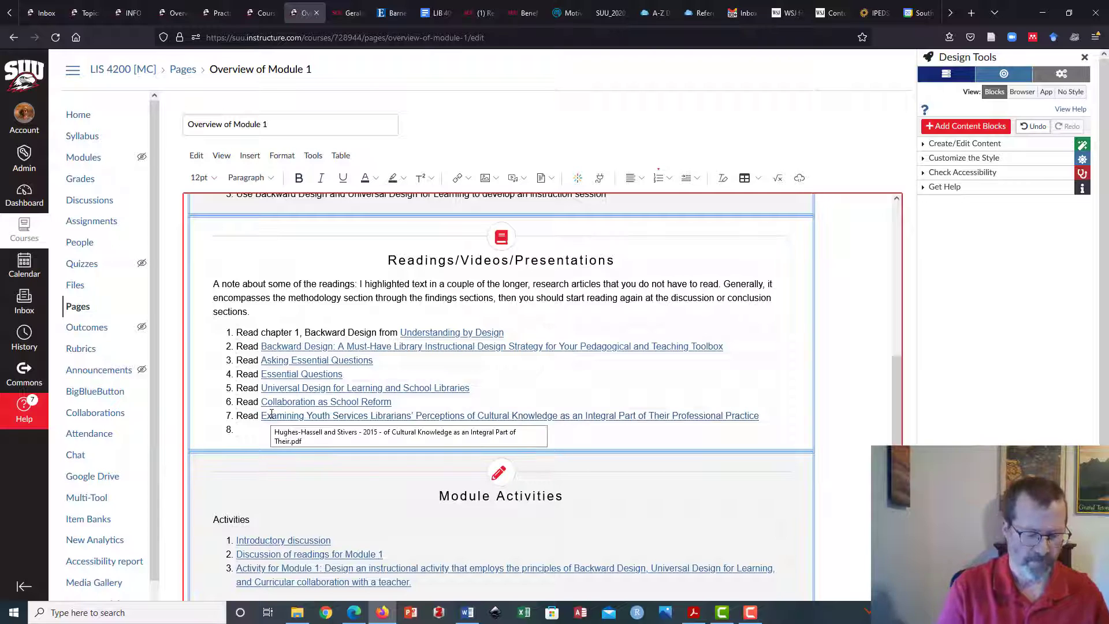
text(Read)
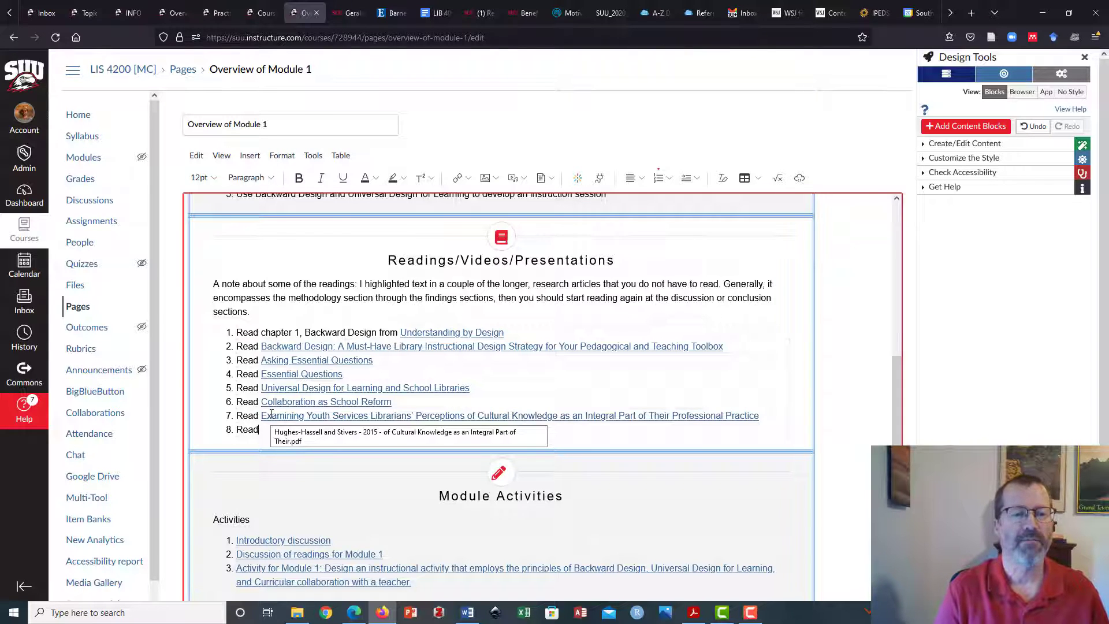
text( this report)
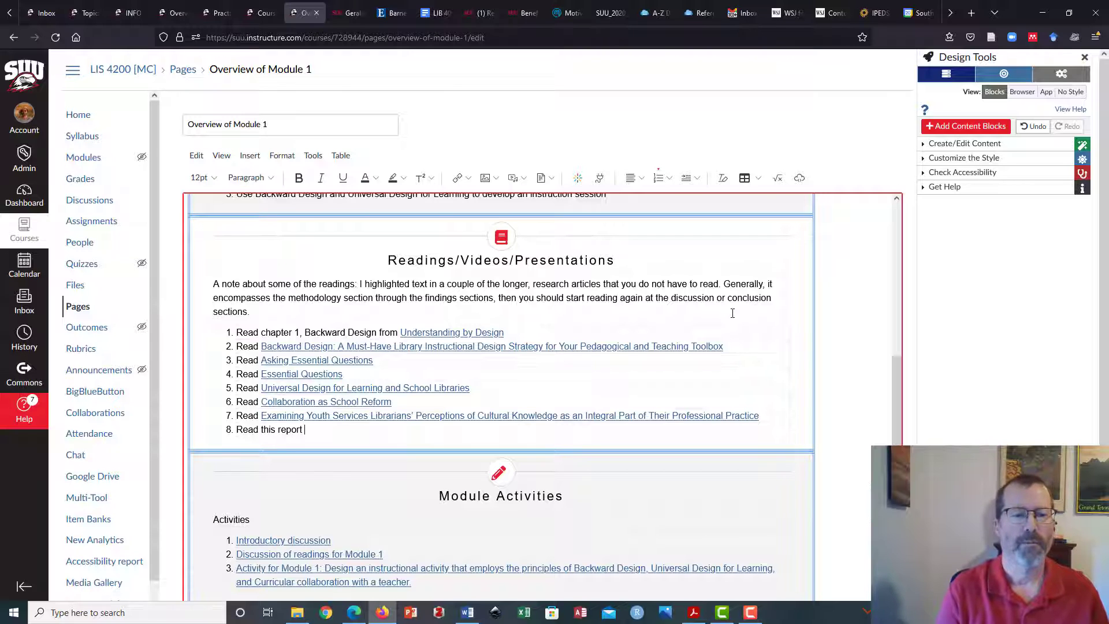
text( on the Soft Drink Industry)
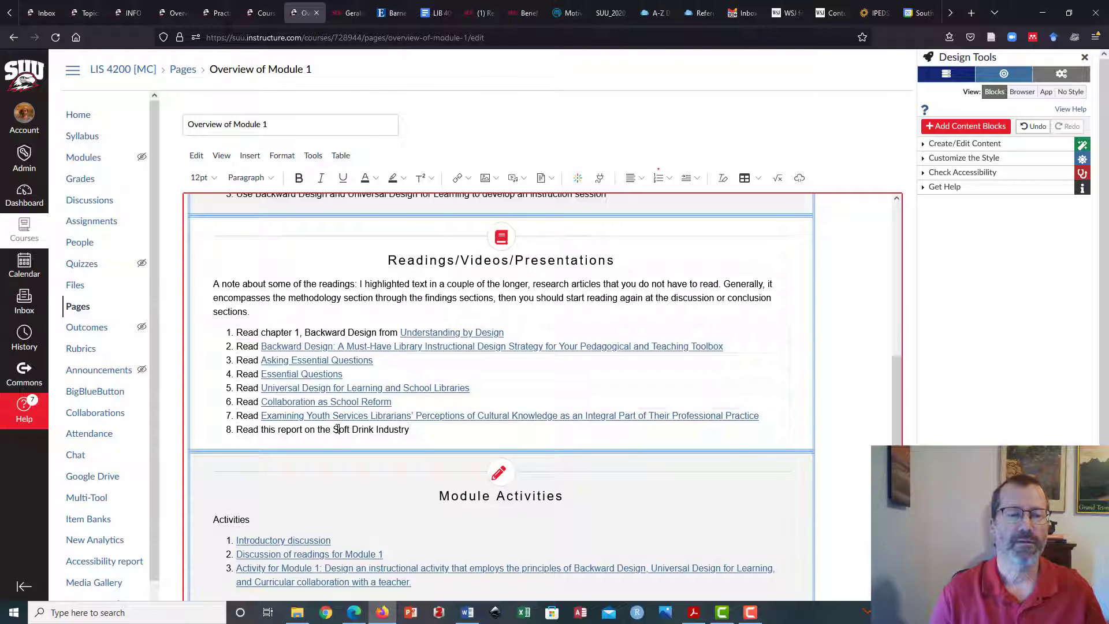
Step: Turn the words "Soft Drink Industry" in item 8 into an external link to the copied permalink
drag(334, 429, 410, 425)
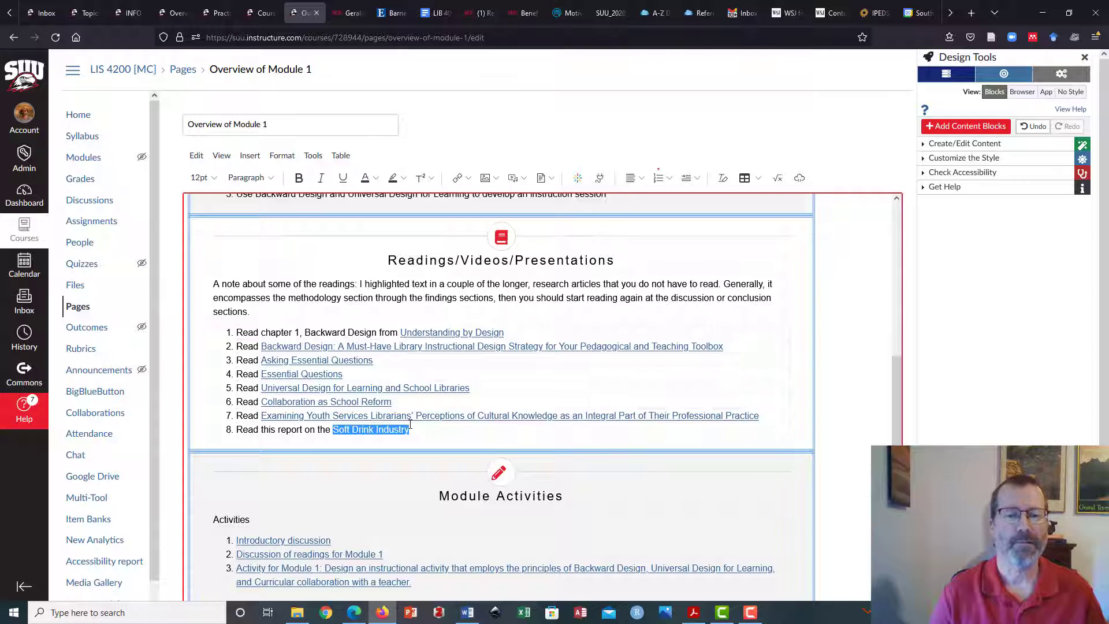
click(468, 181)
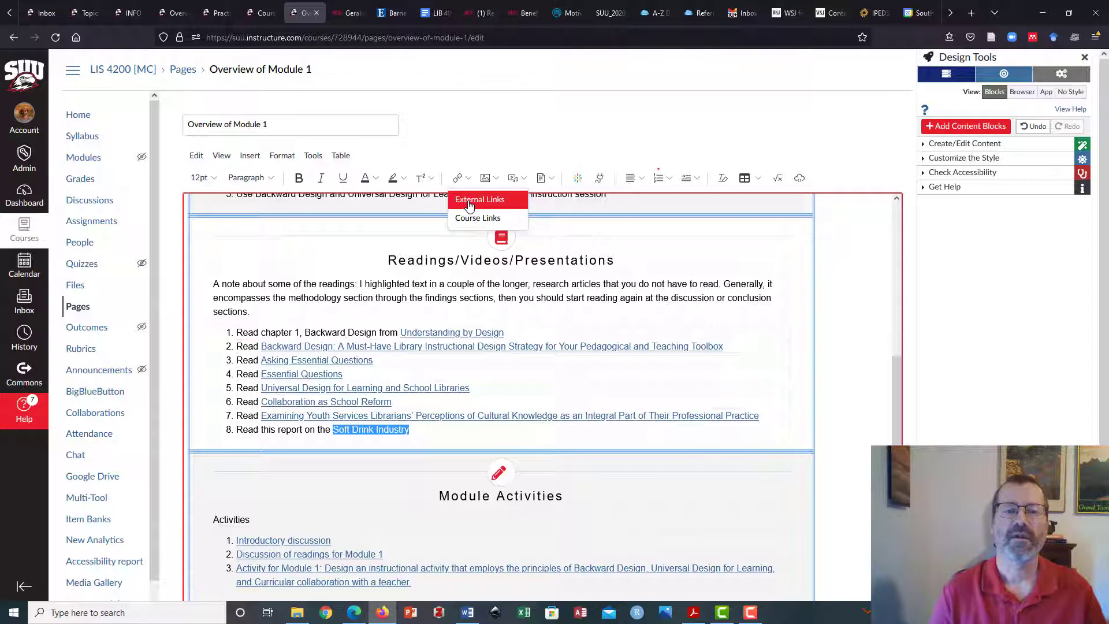
click(469, 200)
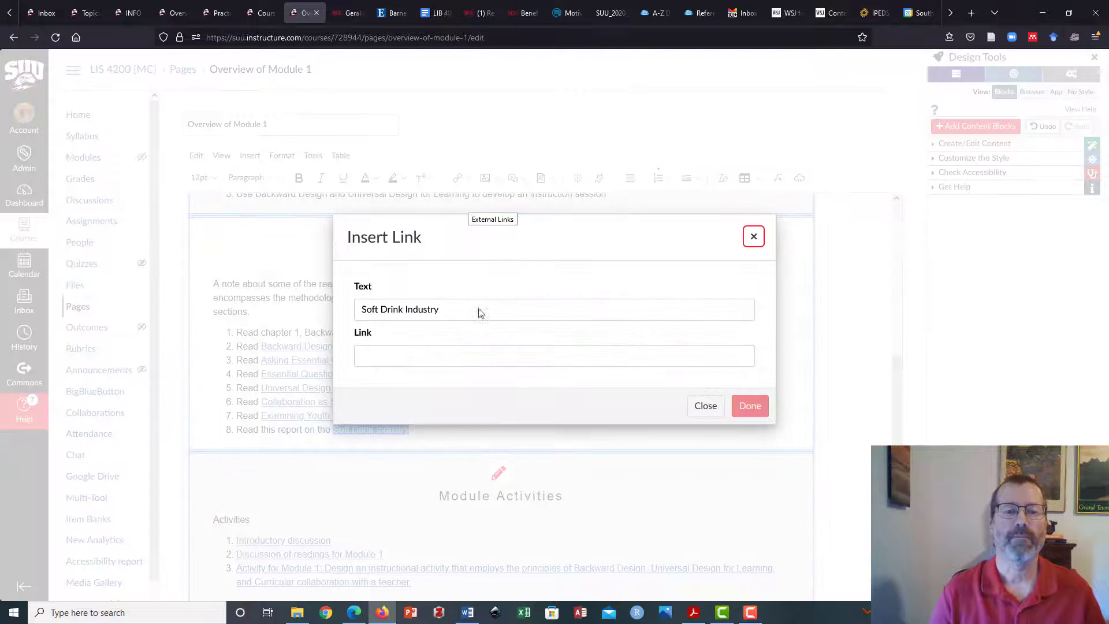
click(383, 357)
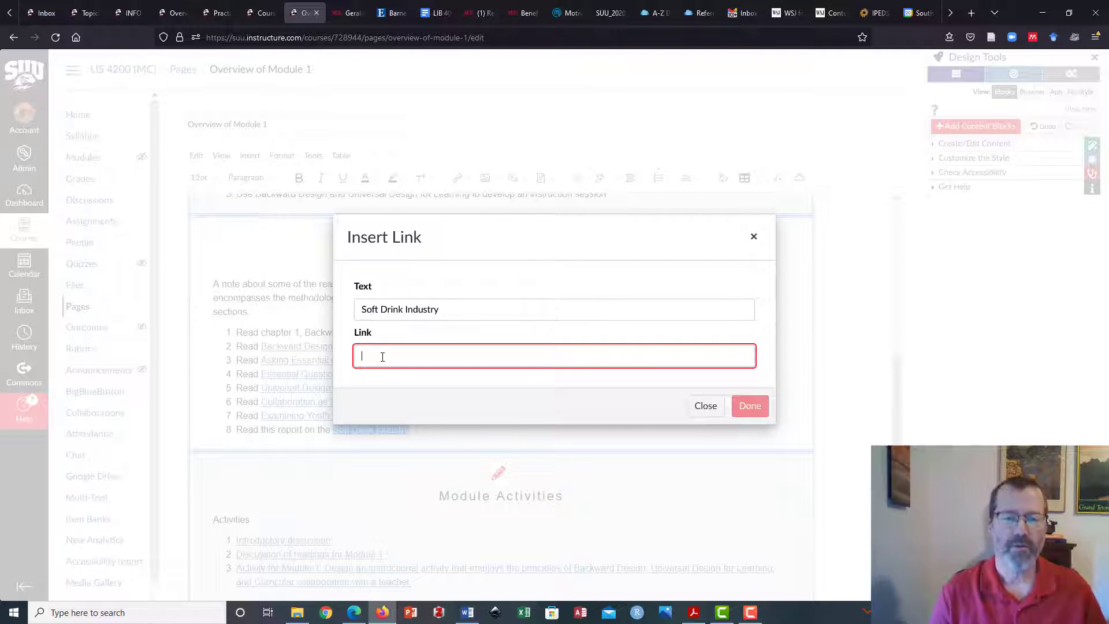
key(ctrl+v)
click(748, 407)
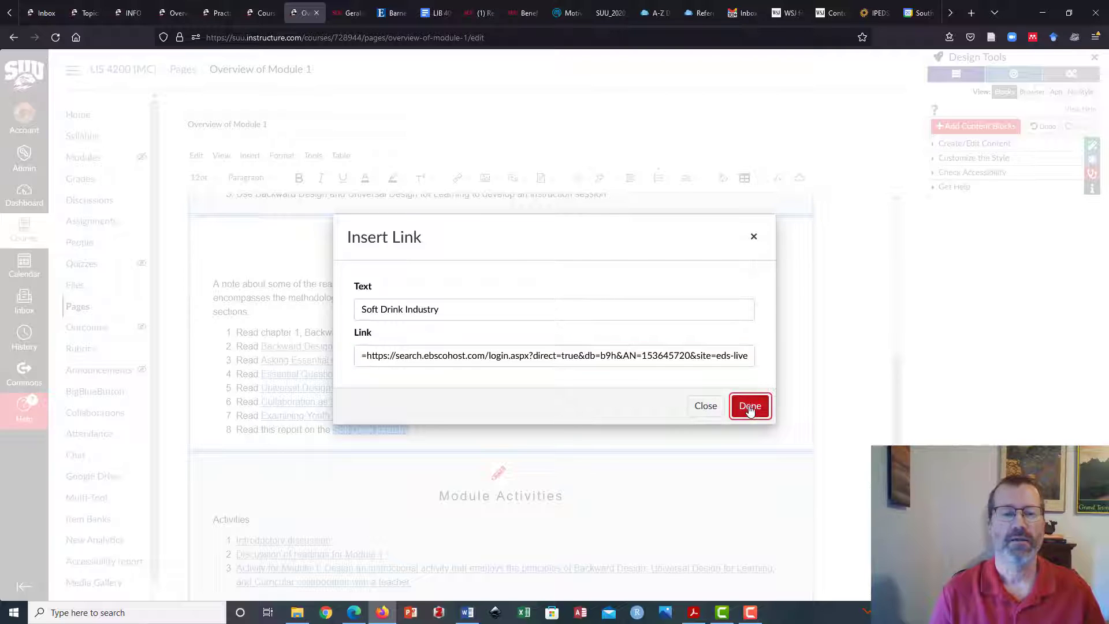
click(749, 425)
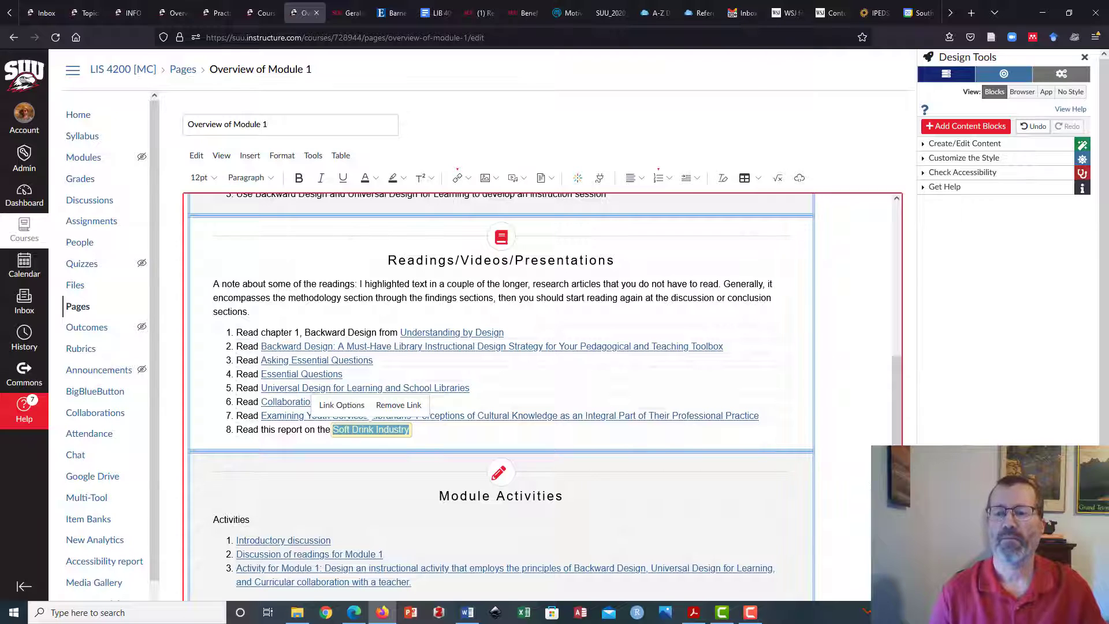
Step: Save the edited Overview of Module 1 page and check its Readings/Videos/Presentations list
scroll(1104, 379, down, 3)
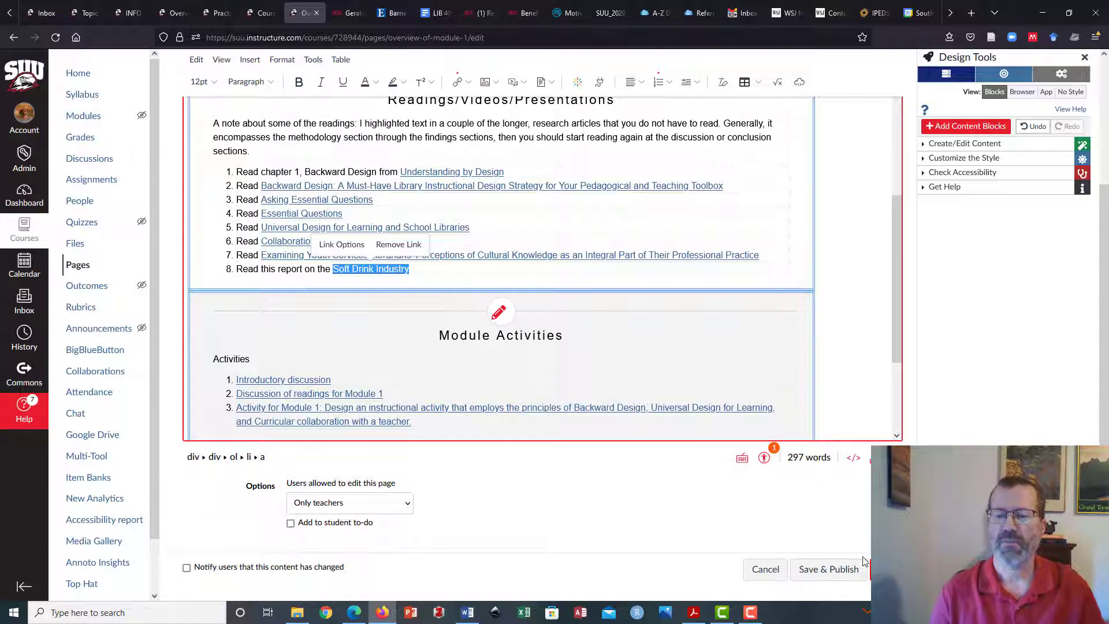
click(828, 569)
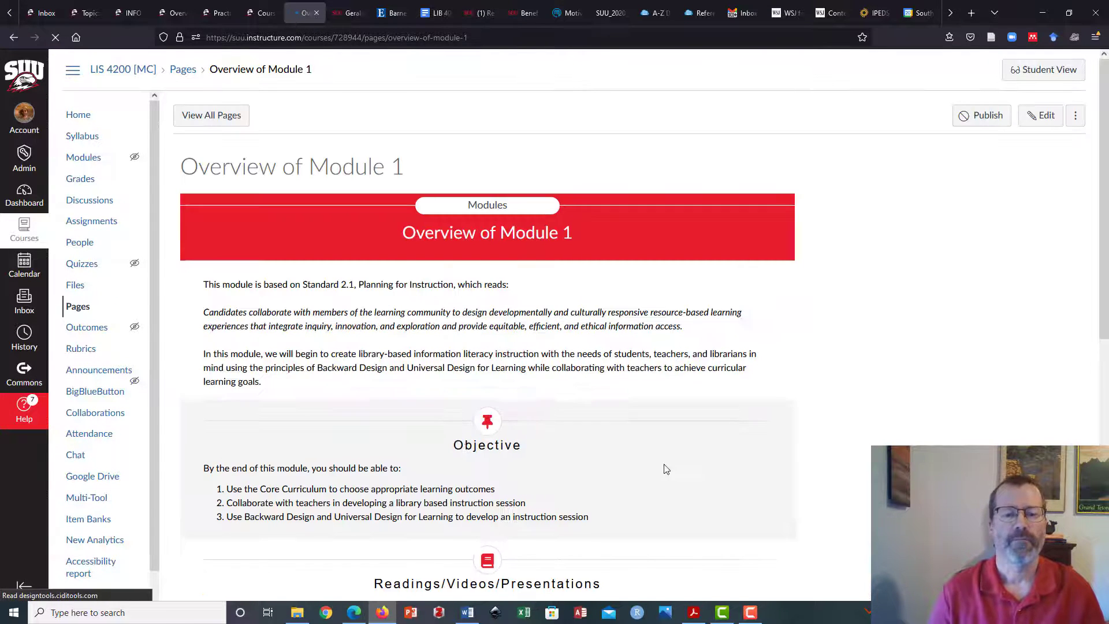
scroll(666, 469, down, 5)
scroll(584, 459, up, 2)
scroll(529, 473, down, 2)
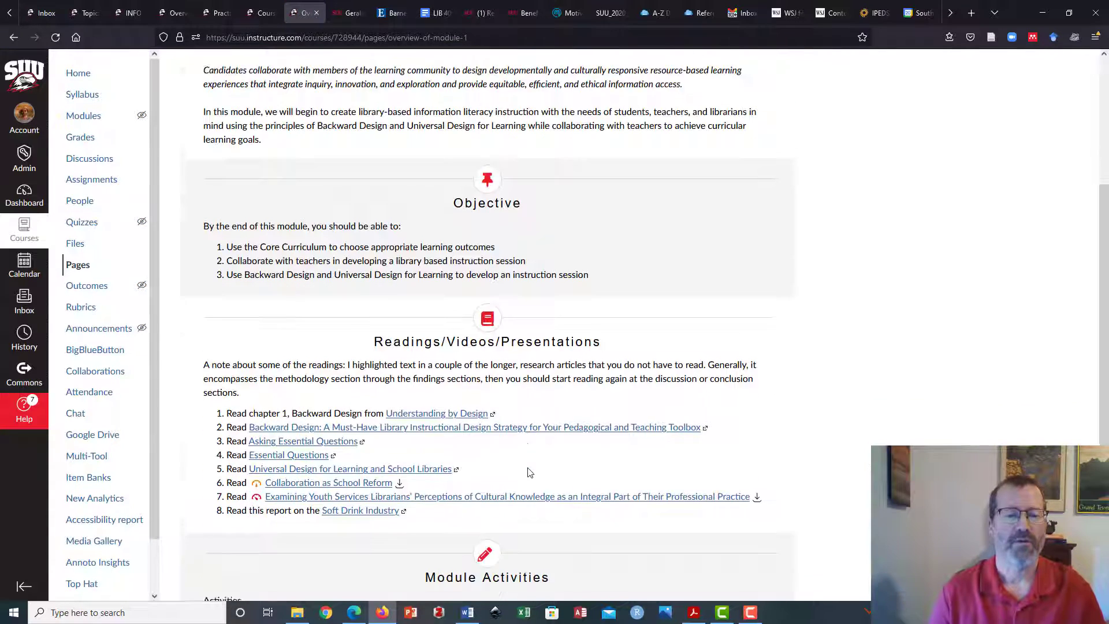
scroll(530, 472, down, 2)
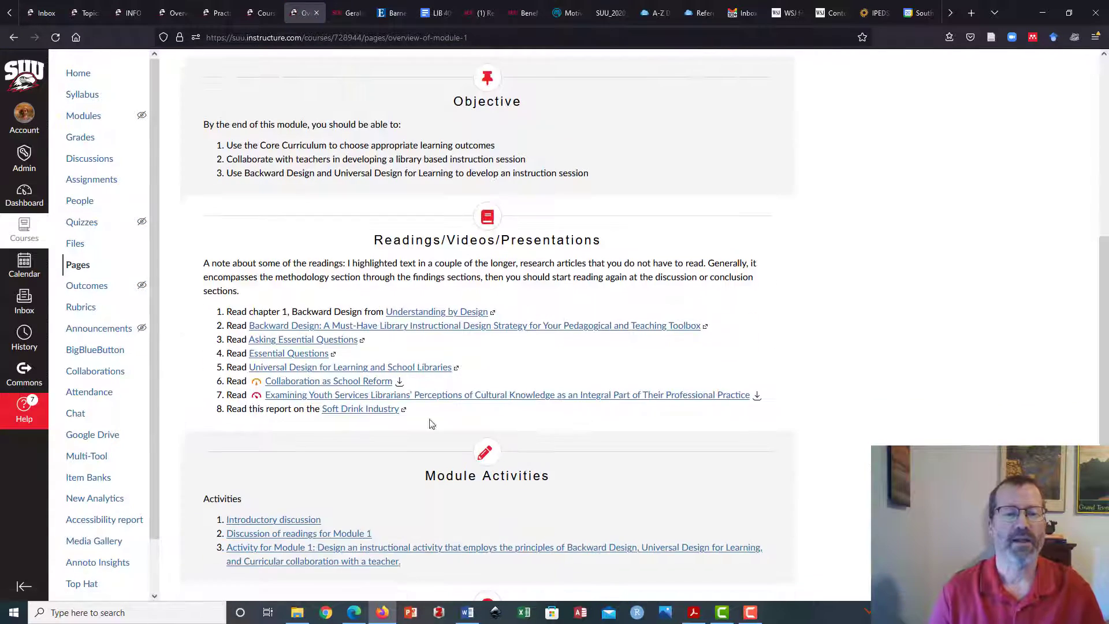
Step: Test the Soft Drink Industry link by signing in to the library proxy with the saved username and password, and open the report's PDF full text
click(356, 410)
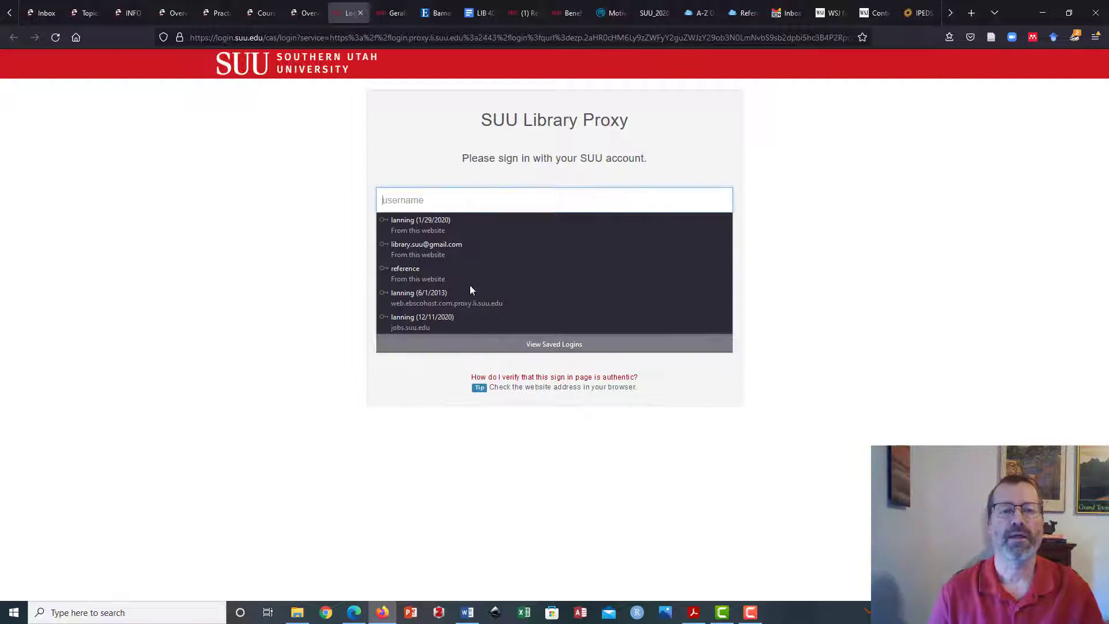
click(428, 228)
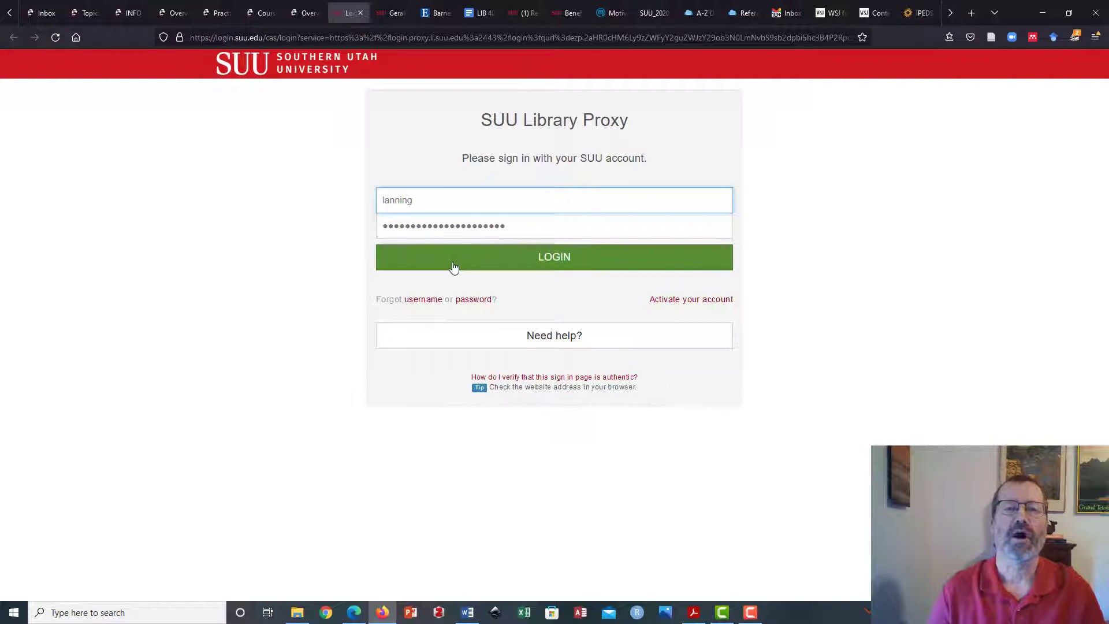
click(453, 263)
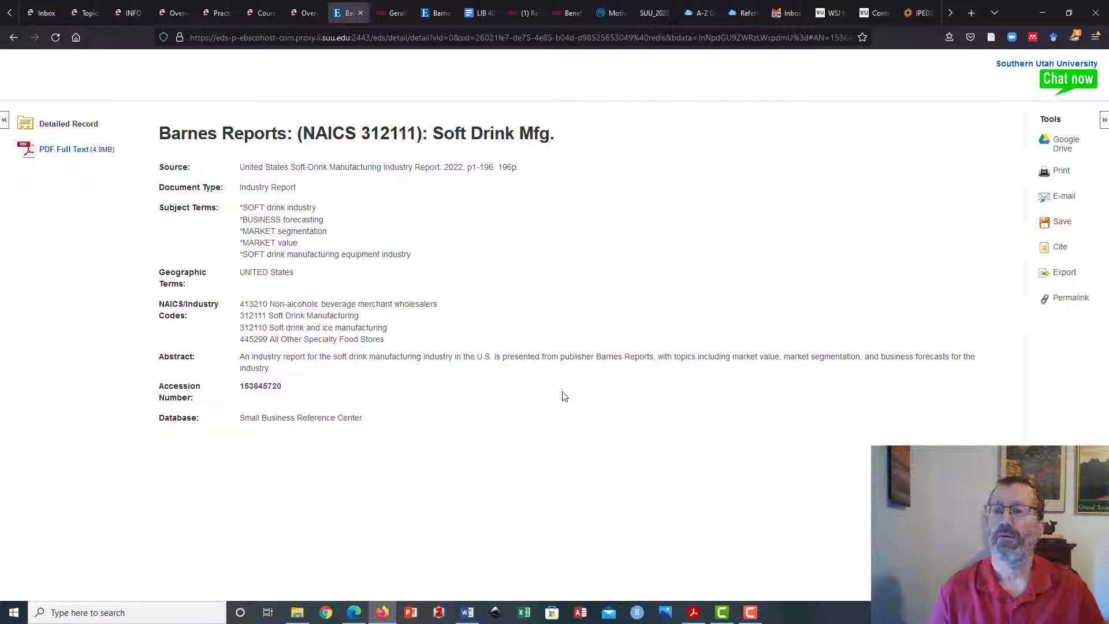
click(58, 153)
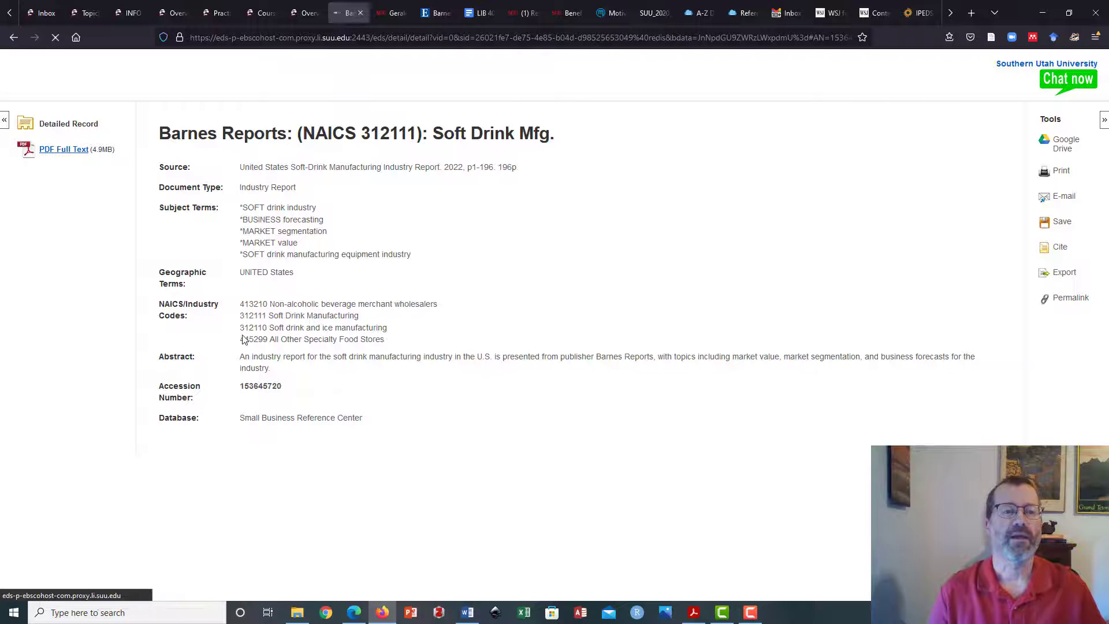